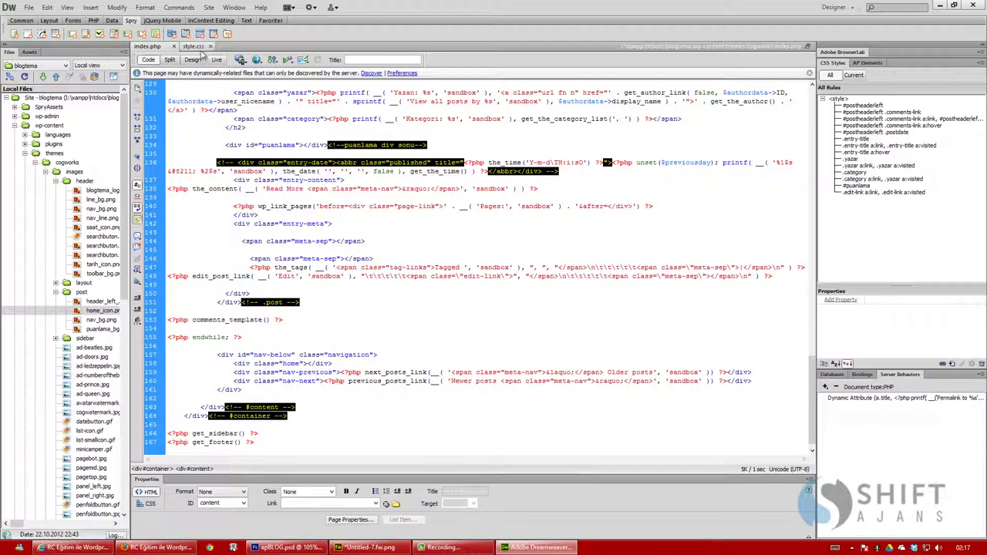
Insert home_icon.png from the images/post folder inside the home div of index.php, without alternate text.
{"action": "left_click", "coordinate": [383, 349]}
{"action": "left_click", "coordinate": [309, 364]}
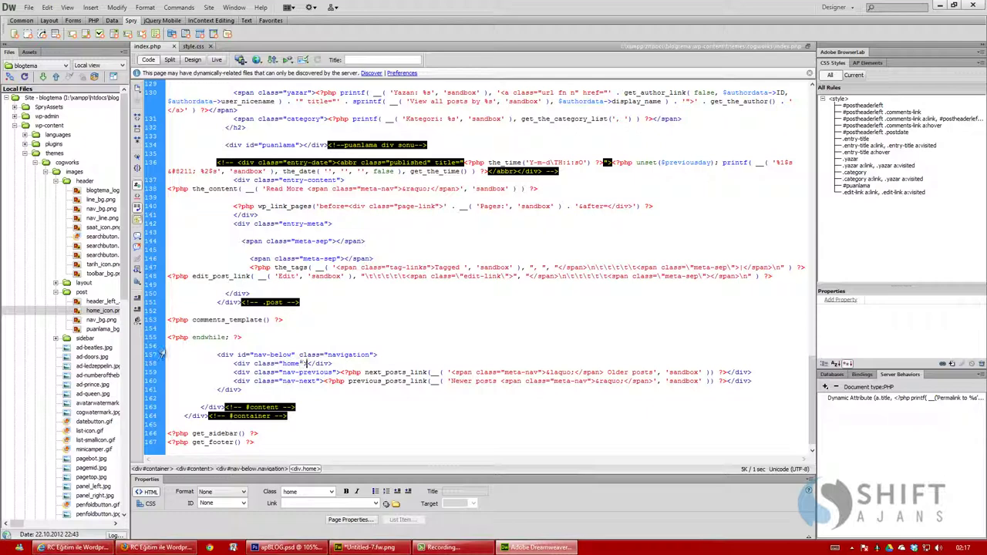
{"action": "left_click_drag", "start_coordinate": [100, 310], "coordinate": [309, 364]}
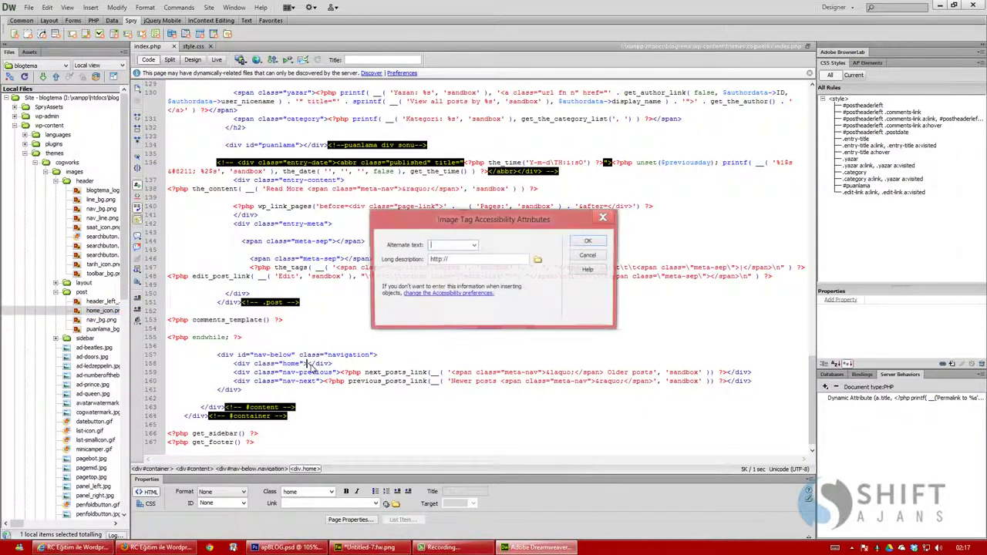
{"action": "left_click", "coordinate": [588, 242]}
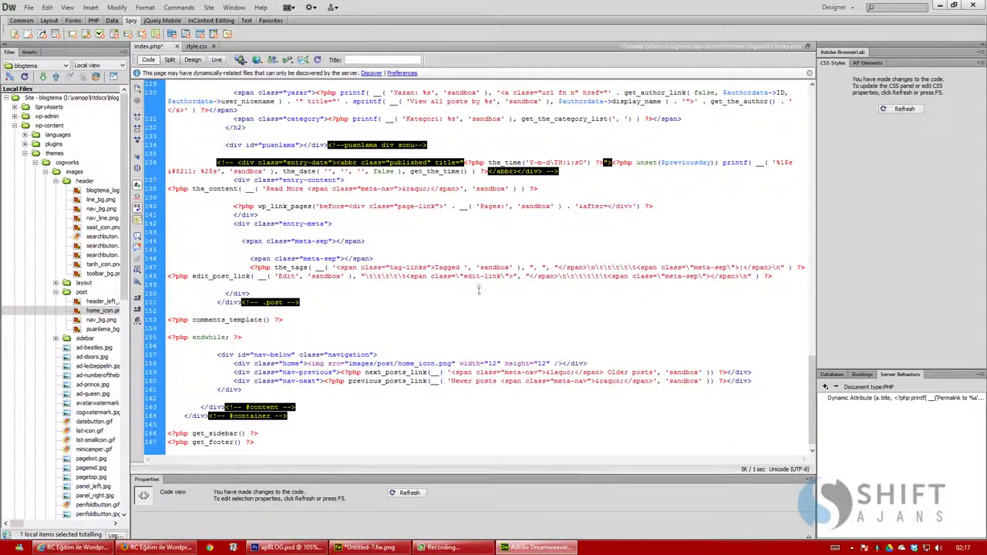
Wrap the home icon image in an <a href="#"> link and save index.php.
{"action": "left_click_drag", "start_coordinate": [309, 363], "coordinate": [563, 364]}
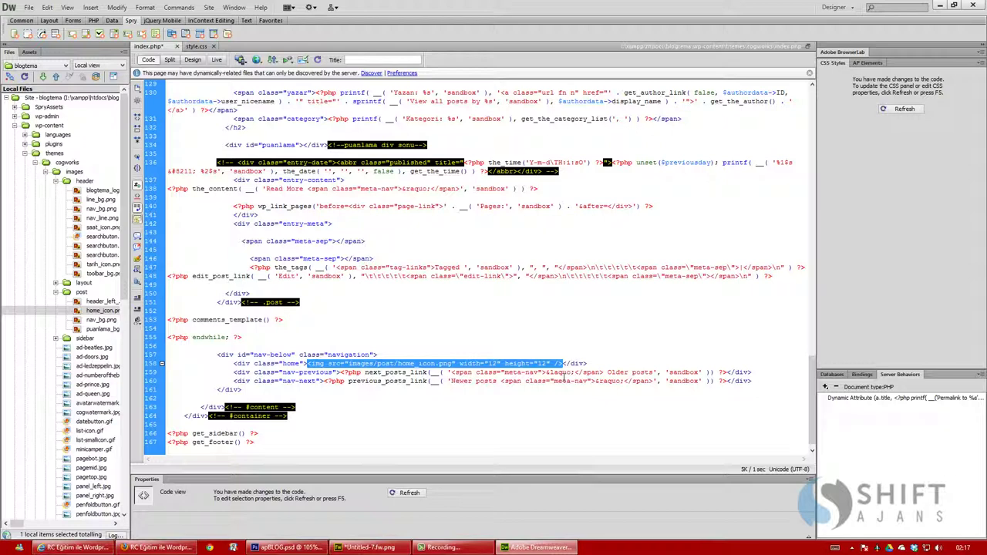
{"action": "key", "text": "ctrl+t"}
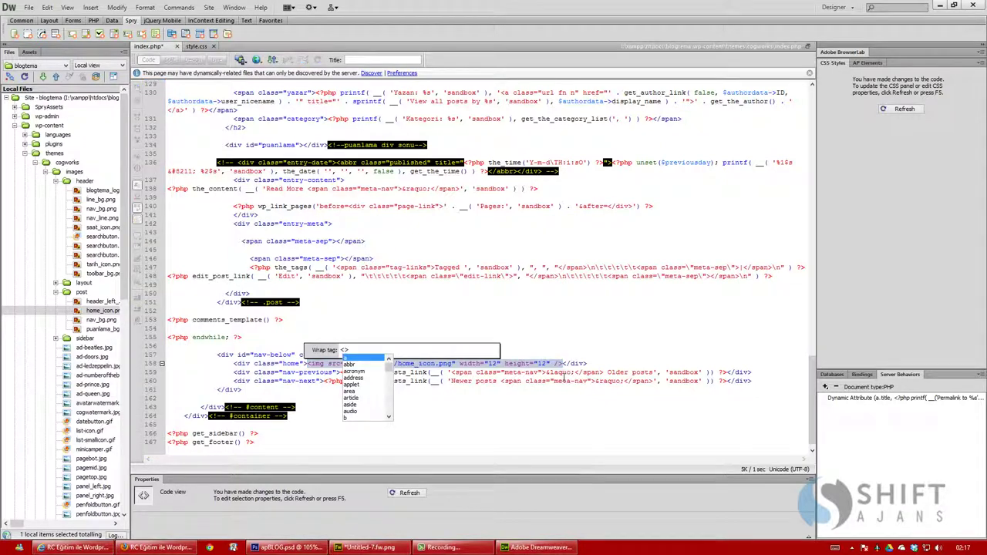
{"action": "type", "text": "a hr"}
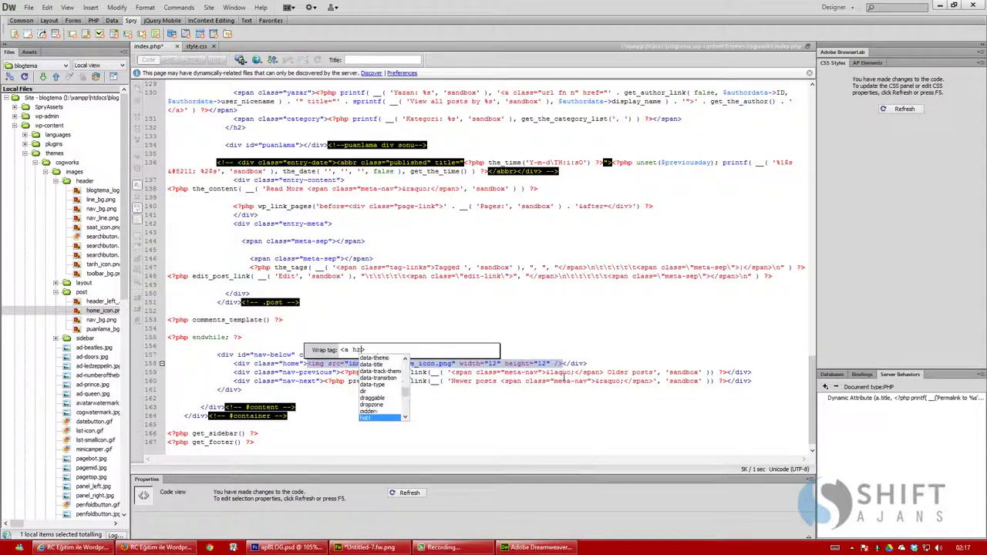
{"action": "type", "text": "ef"}
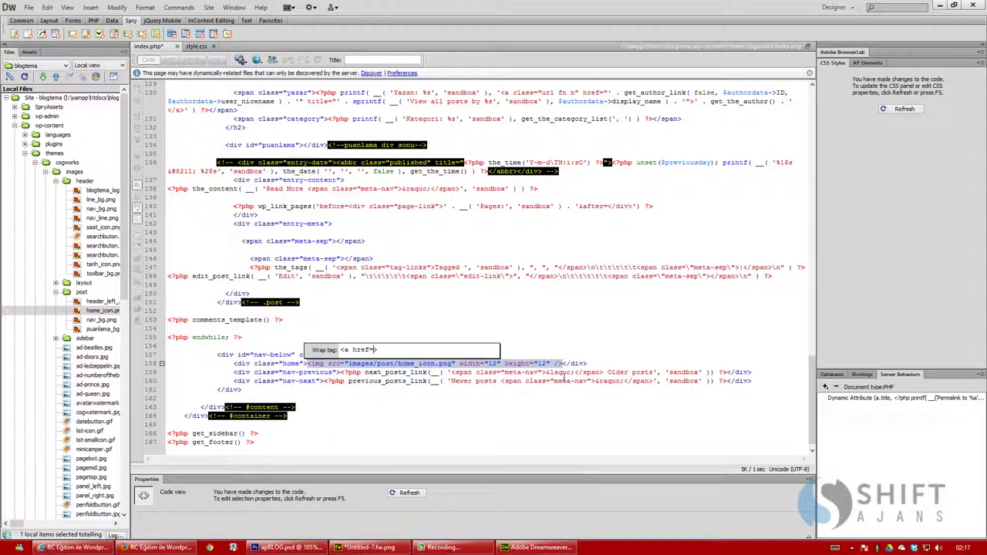
{"action": "type", "text": "=\""}
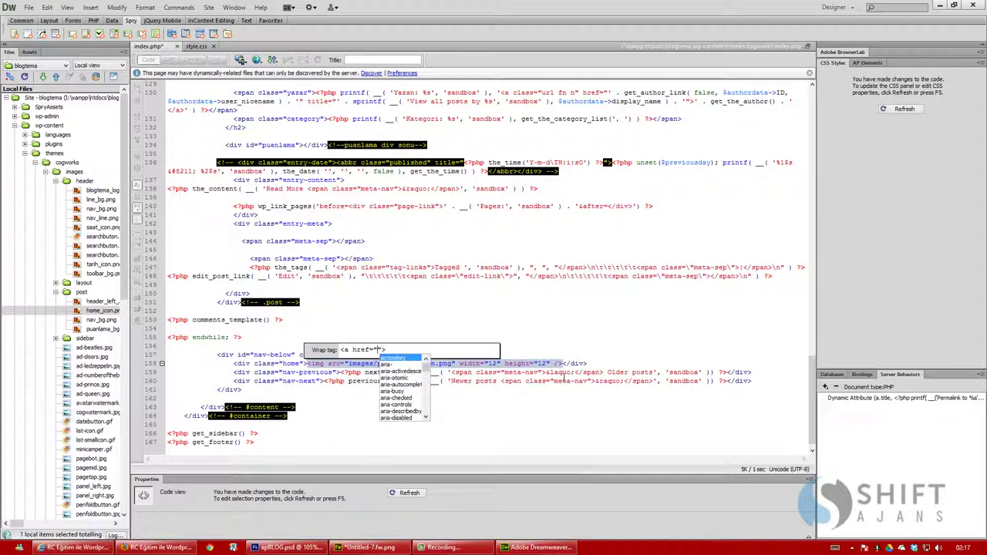
{"action": "type", "text": "#"}
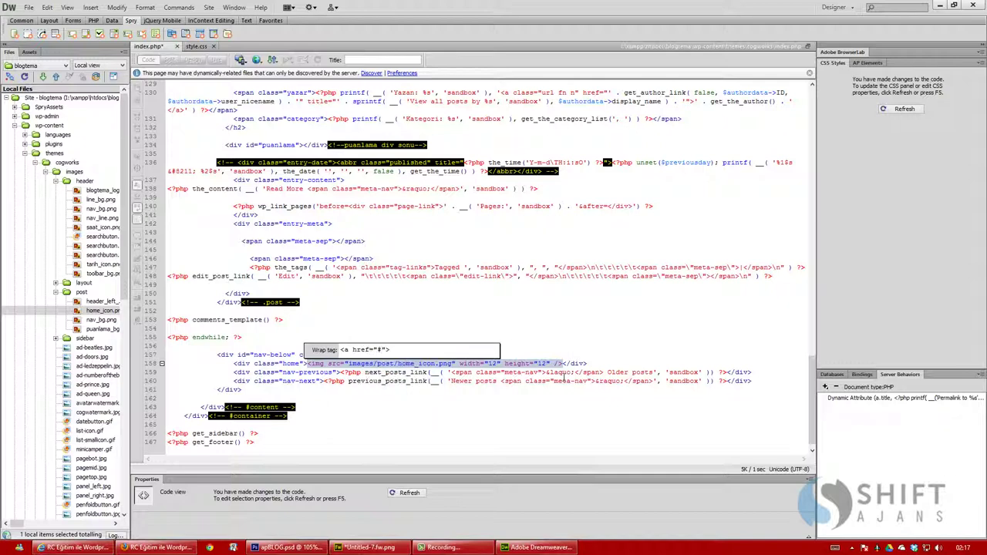
{"action": "key", "text": "Return"}
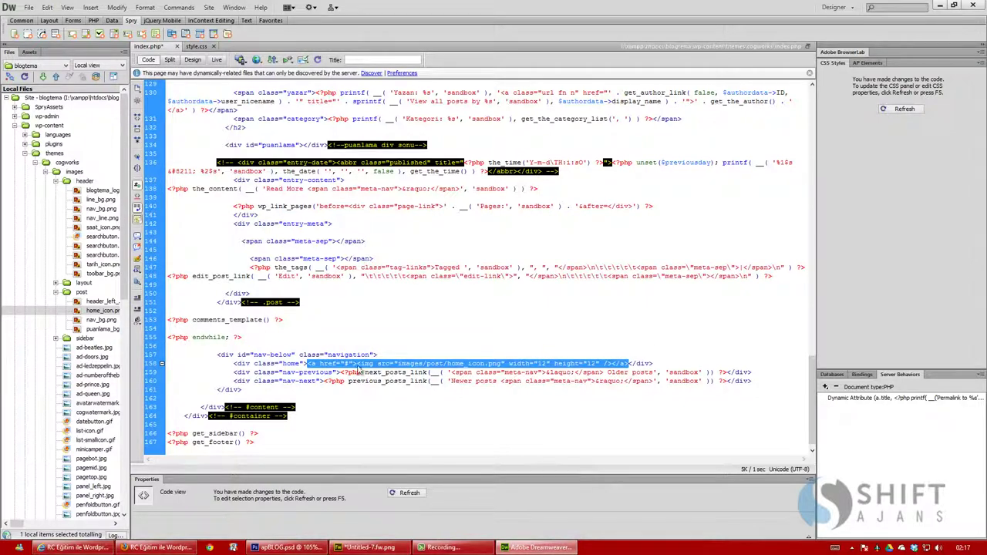
{"action": "key", "text": "ctrl+s"}
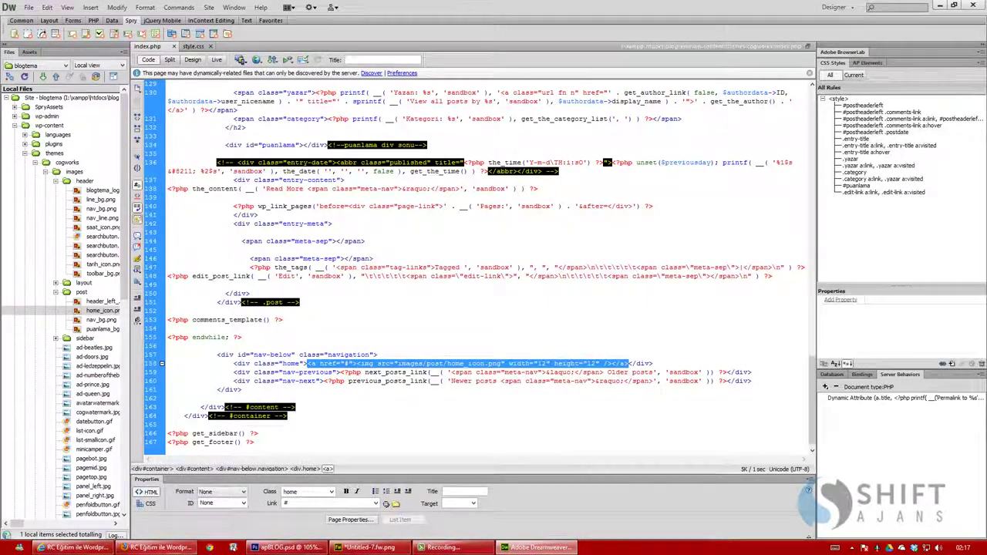
Switch to Firefox and reload the blog page to check the home icon in the navigation bar.
{"action": "left_click", "coordinate": [160, 547]}
{"action": "key", "text": "F5"}
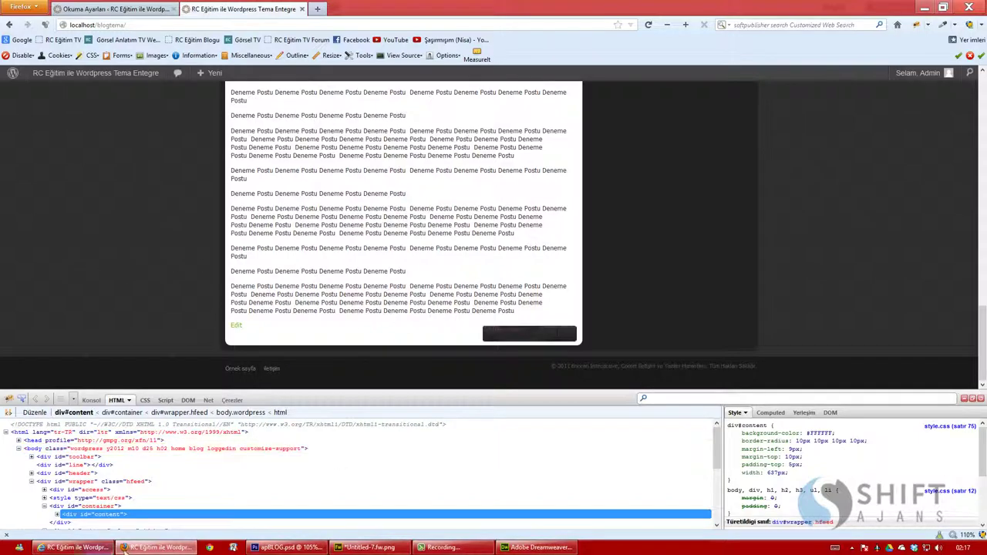
{"action": "left_click", "coordinate": [123, 547]}
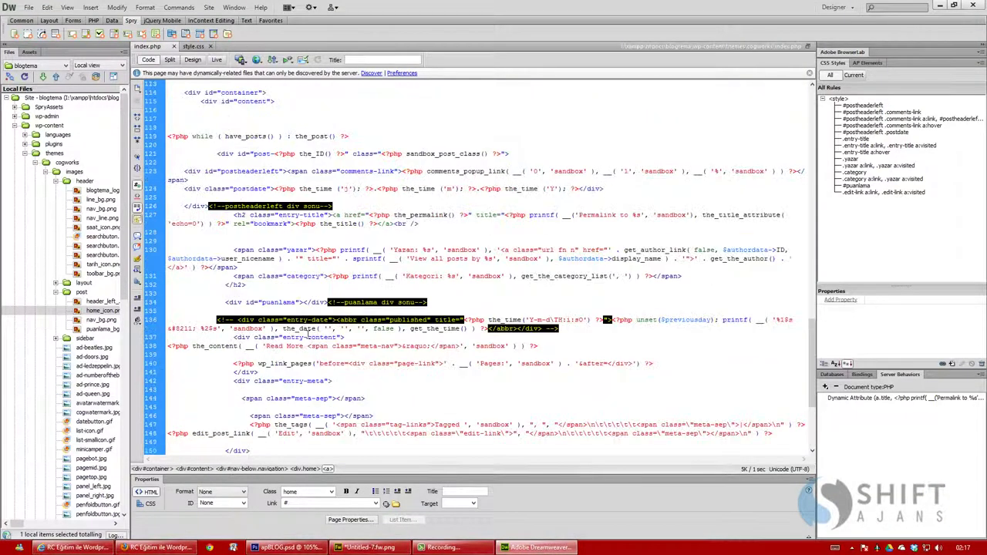
Prefix the home icon's source path with the <?php bloginfo('template_directory') ?>/ call copied from the #puanlama background, and reload the blog page in Firefox.
{"action": "scroll", "coordinate": [306, 333], "scroll_direction": "up", "scroll_amount": 15}
{"action": "left_click_drag", "start_coordinate": [273, 346], "coordinate": [433, 346]}
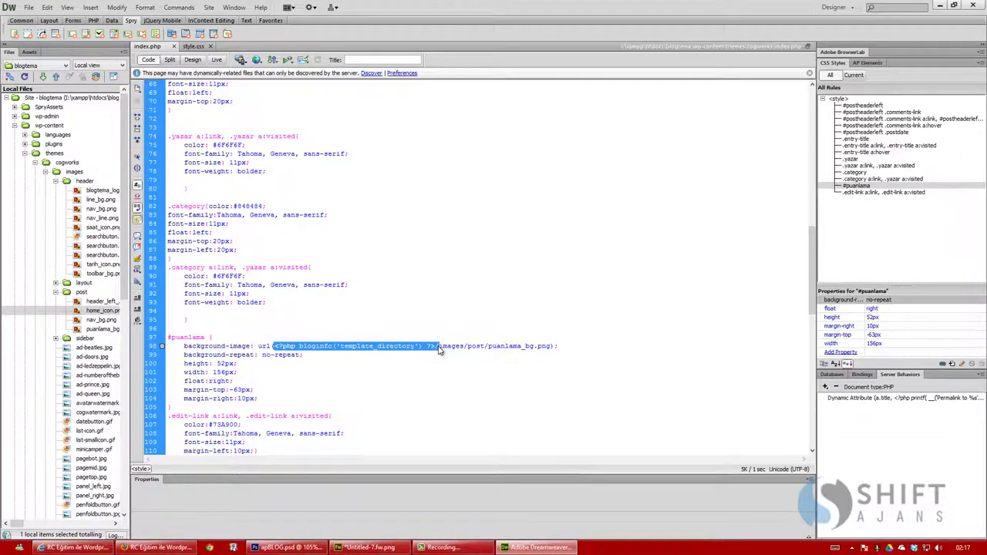
{"action": "scroll", "coordinate": [440, 350], "scroll_direction": "down", "scroll_amount": 13}
{"action": "scroll", "coordinate": [389, 363], "scroll_direction": "down", "scroll_amount": 7}
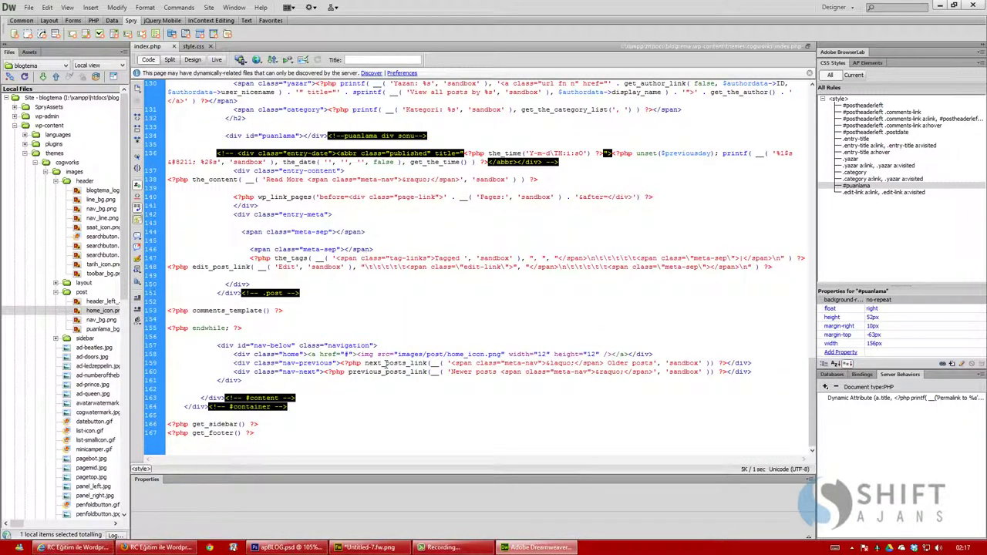
{"action": "left_click", "coordinate": [396, 354]}
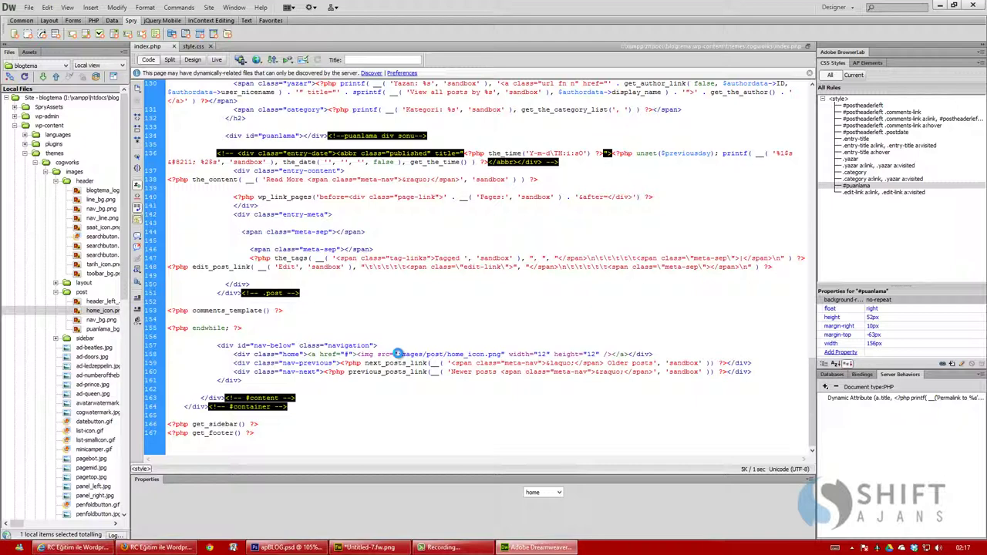
{"action": "type", "text": "<?php bloginfo('template_directory') ?>/"}
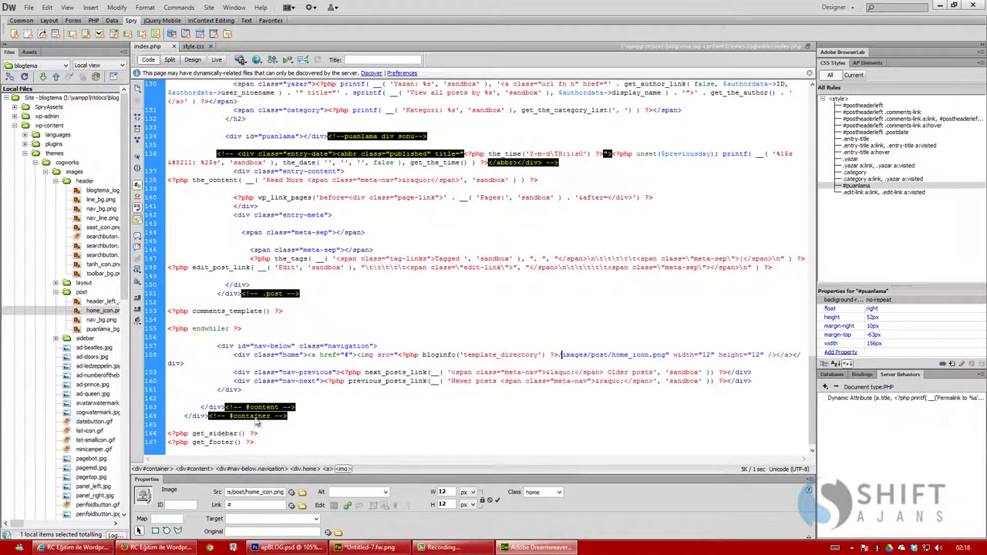
{"action": "left_click", "coordinate": [158, 548]}
{"action": "key", "text": "F5"}
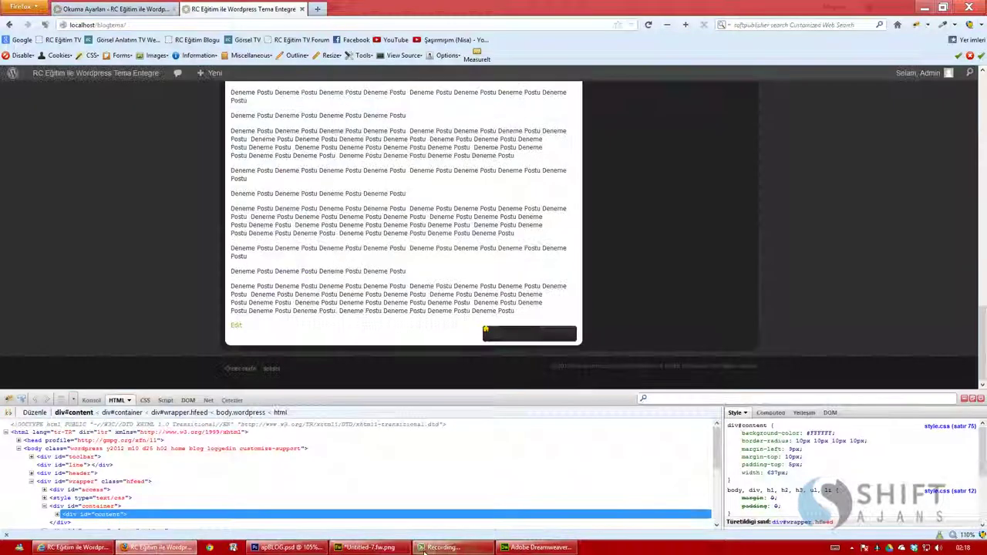
Switch to Fireworks and examine the home icon in the navigation bar of the apBLOG FW.psd design.
{"action": "left_click", "coordinate": [366, 548]}
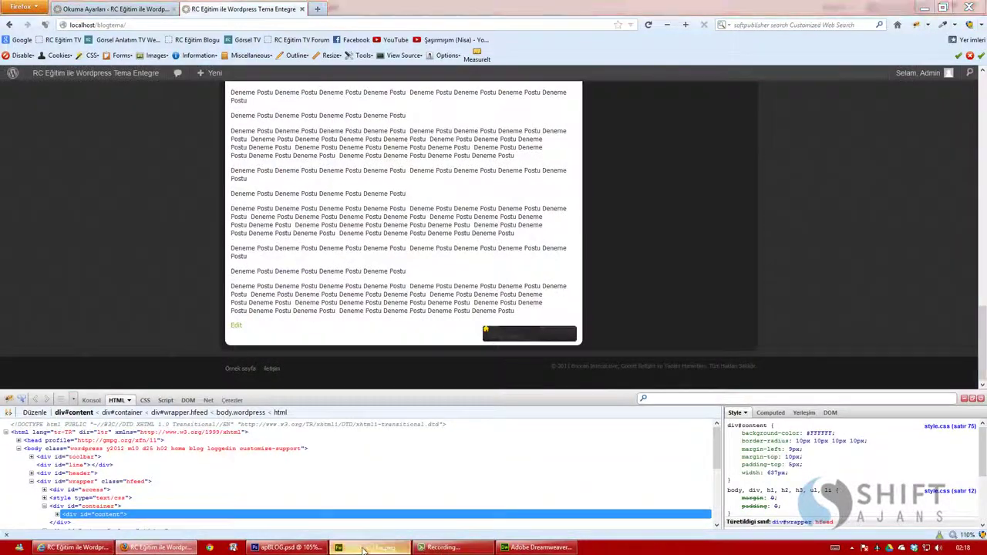
{"action": "left_click", "coordinate": [58, 37]}
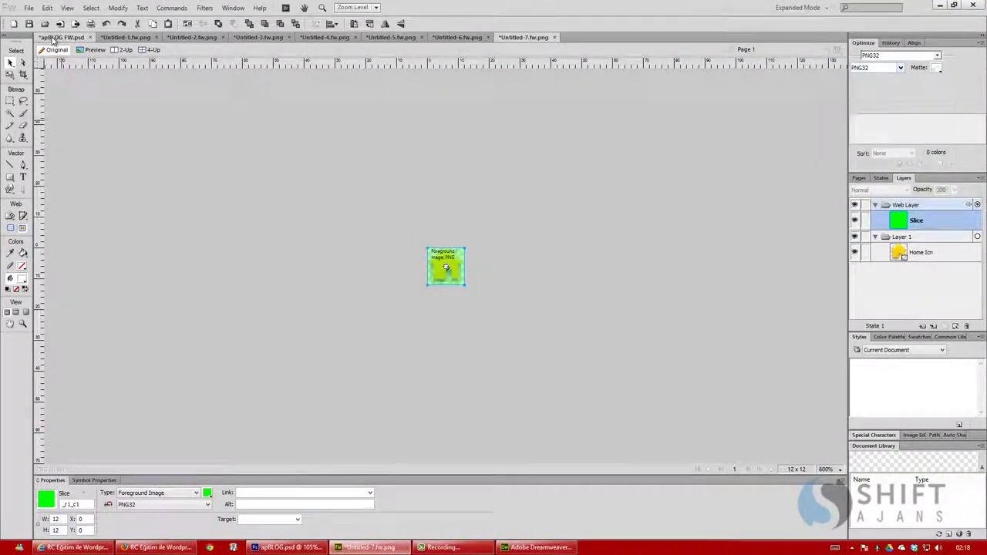
{"action": "left_click", "coordinate": [246, 310]}
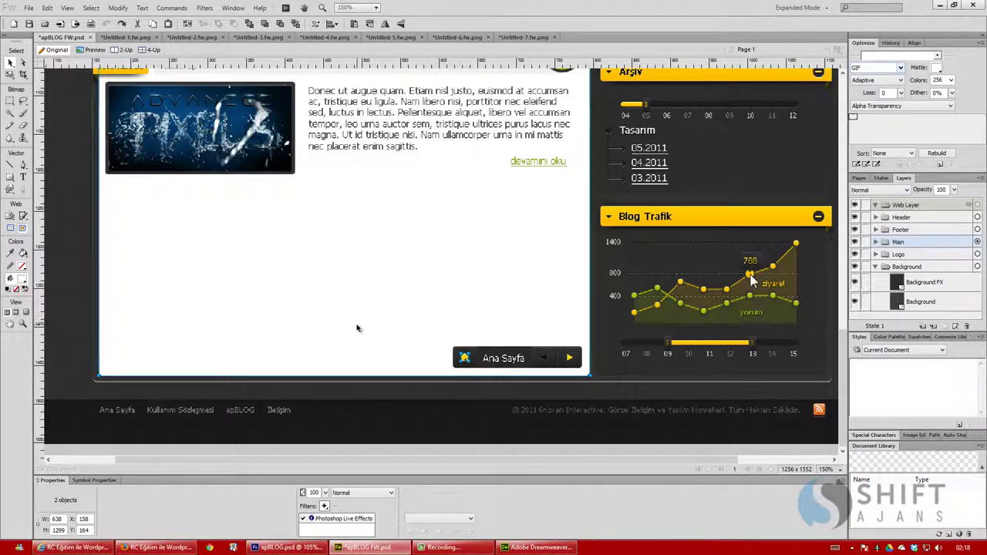
{"action": "key", "text": "m"}
{"action": "left_click", "coordinate": [382, 343]}
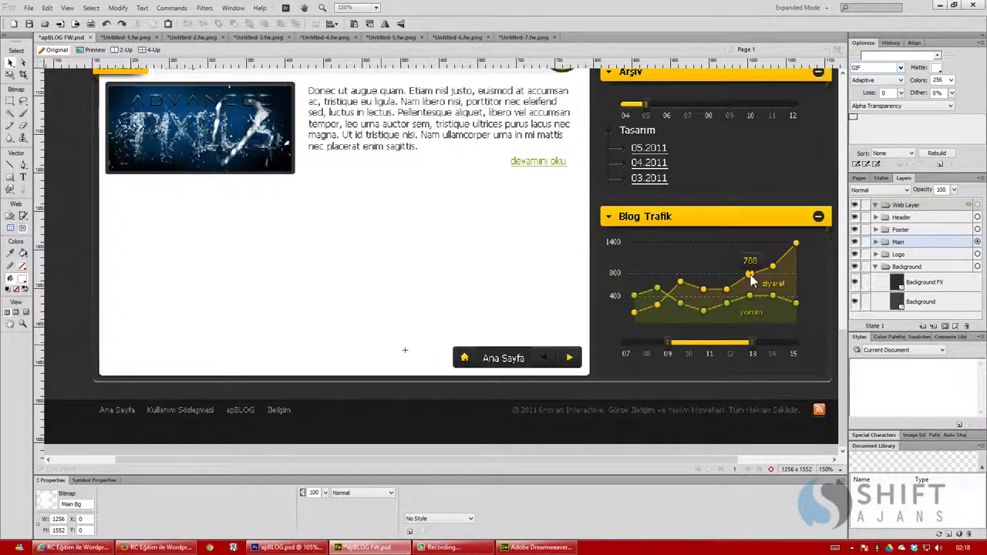
{"action": "key", "text": "v"}
{"action": "left_click", "coordinate": [465, 357]}
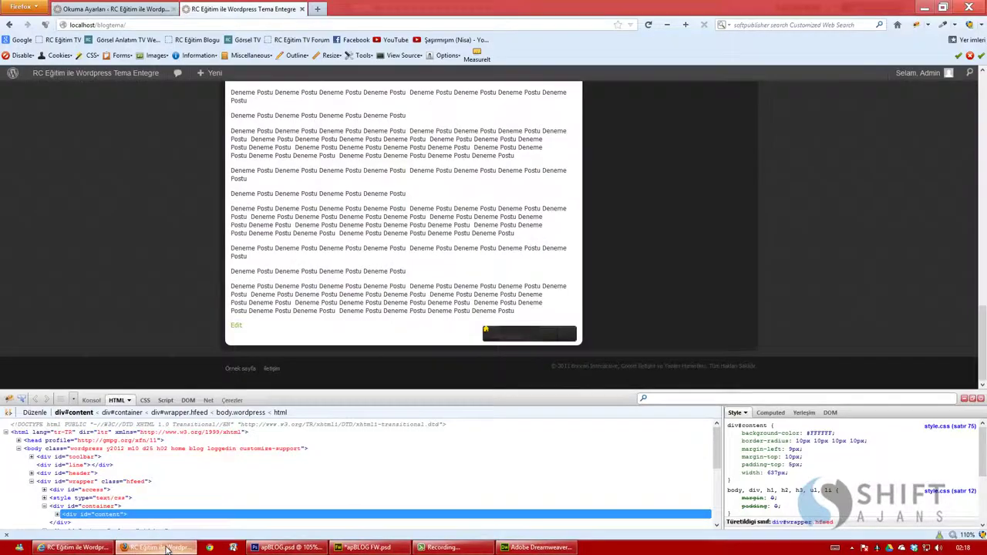
Compare the home icon on the rendered blog page in Firefox with its markup in Dreamweaver.
{"action": "left_click", "coordinate": [158, 548]}
{"action": "left_click", "coordinate": [536, 547]}
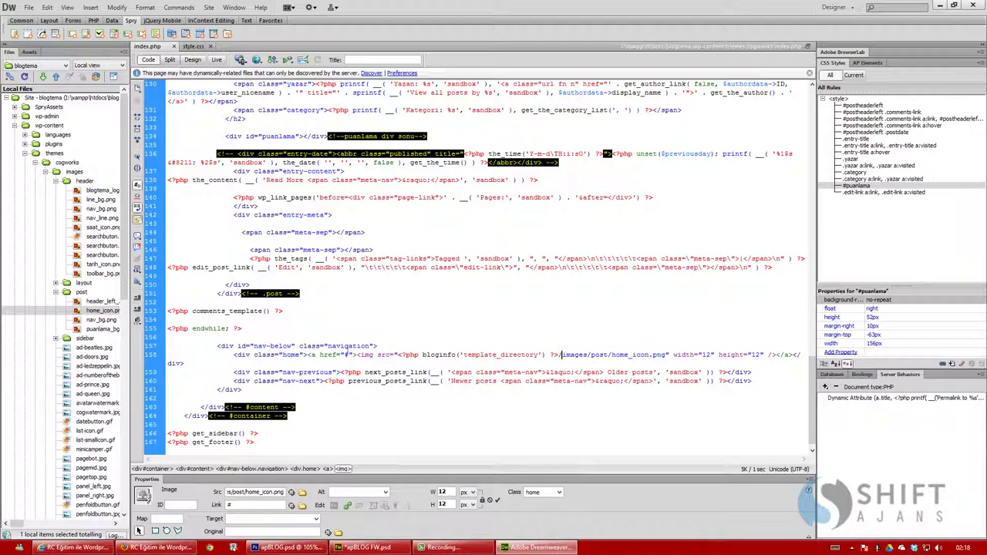
{"action": "left_click", "coordinate": [158, 548]}
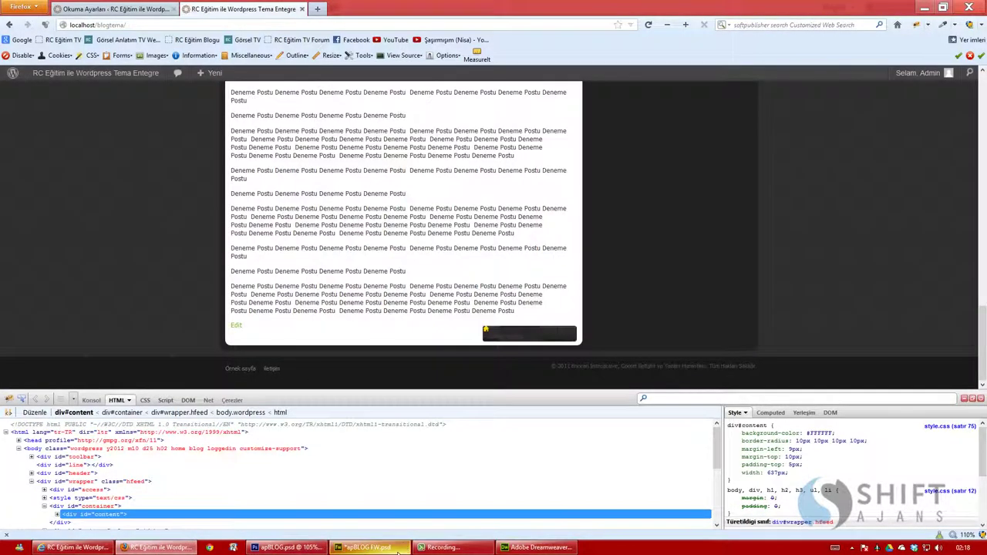
{"action": "left_click", "coordinate": [538, 547]}
Switch to Fireworks and examine the previous and next arrows in the design's navigation bar.
{"action": "left_click", "coordinate": [363, 548]}
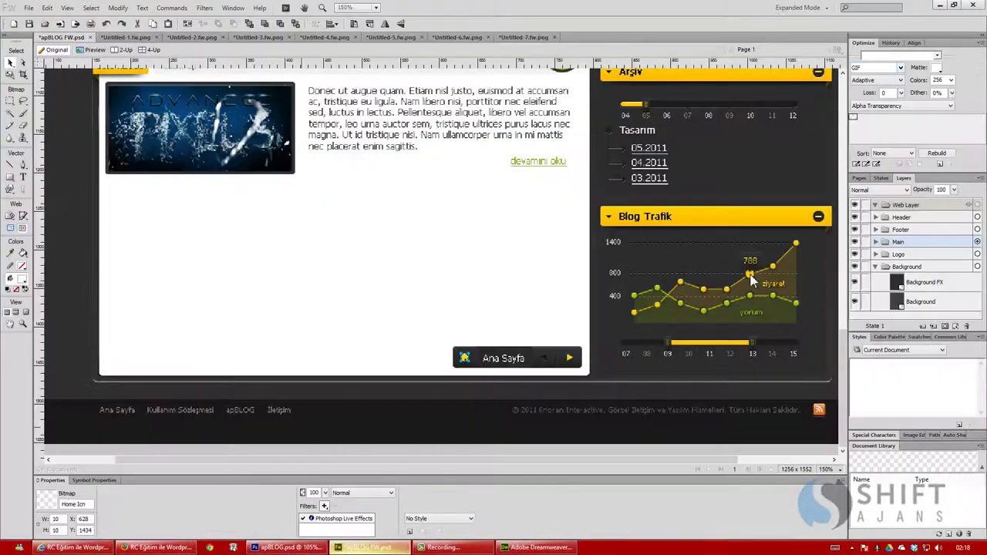
{"action": "left_click", "coordinate": [544, 360]}
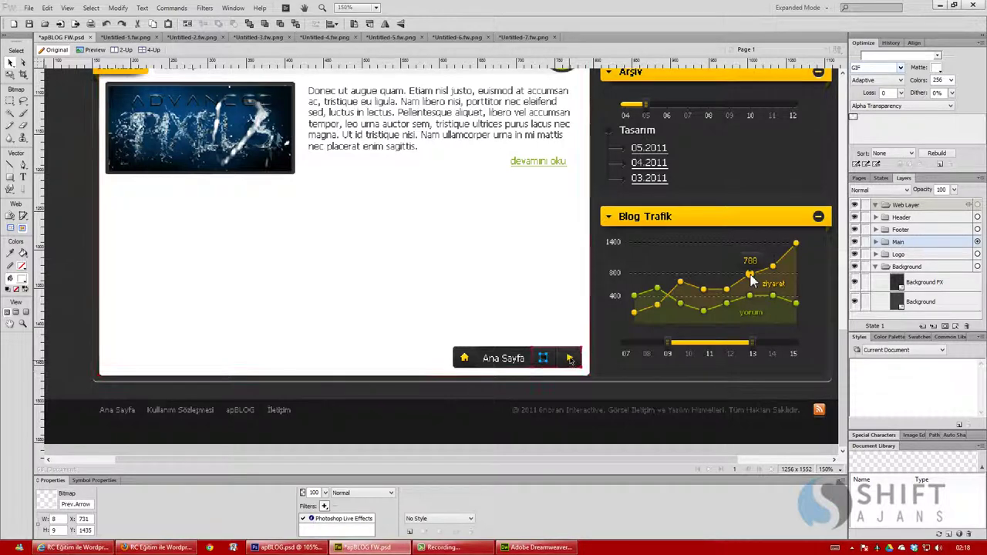
{"action": "left_click", "coordinate": [570, 360]}
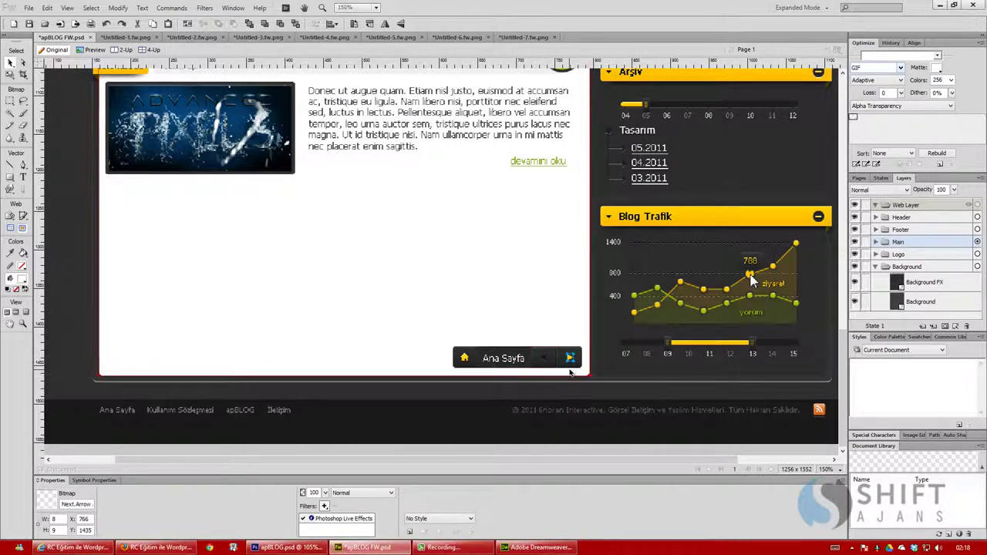
{"action": "left_click", "coordinate": [383, 313]}
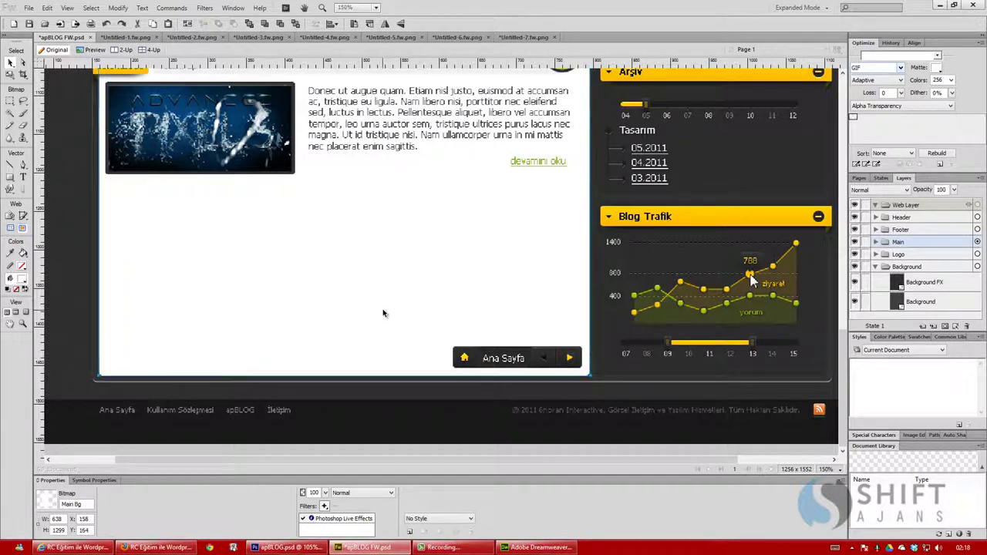
Delete the home icon, the Ana Sayfa label and the yellow next arrow from the design's navigation bar.
{"action": "left_click", "coordinate": [464, 360]}
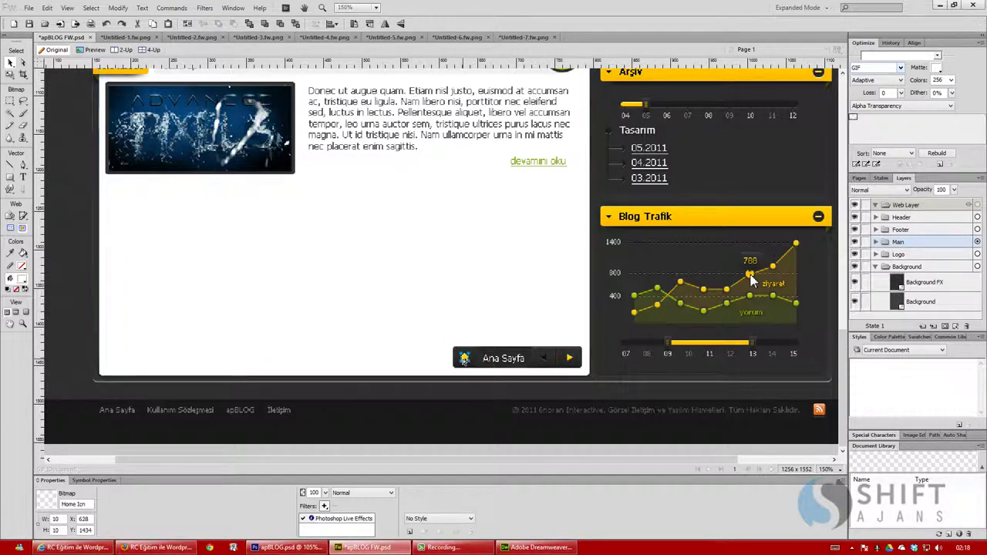
{"action": "key", "text": "Delete"}
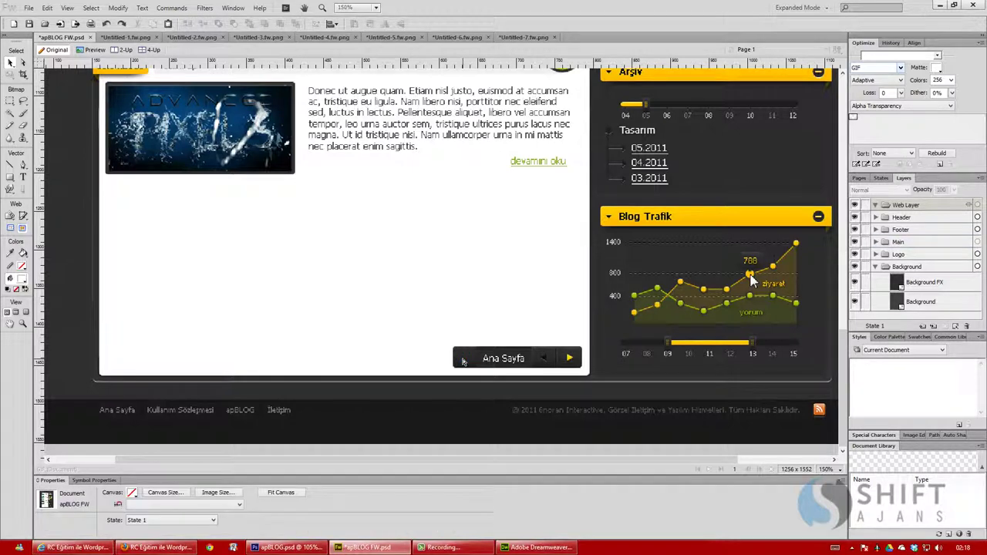
{"action": "left_click", "coordinate": [493, 360]}
{"action": "key", "text": "Delete"}
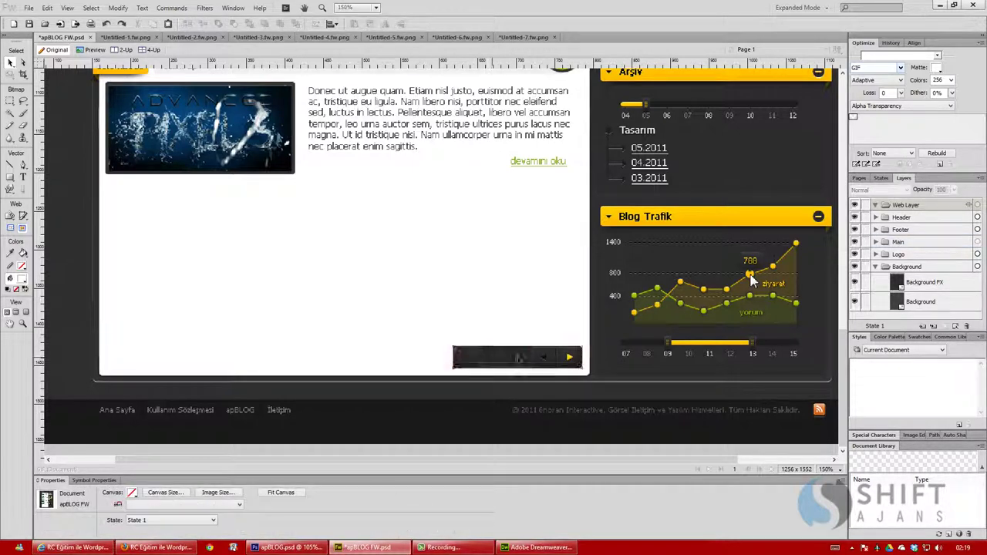
{"action": "left_click", "coordinate": [570, 360]}
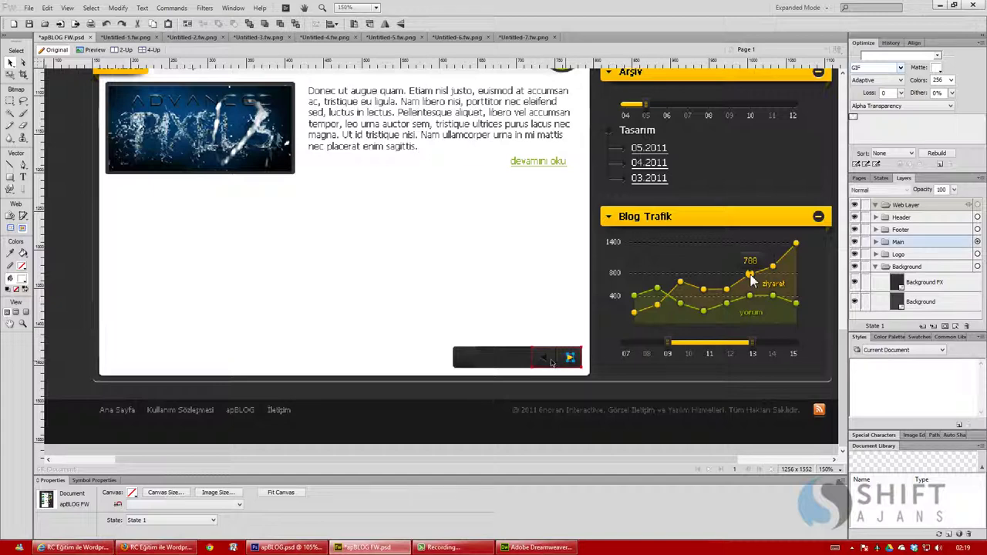
{"action": "key", "text": "Delete"}
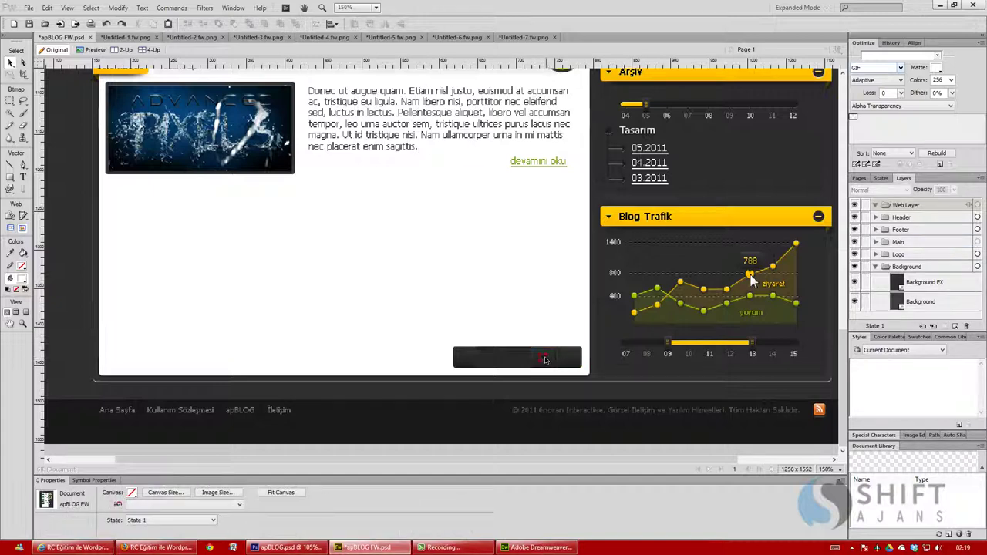
Duplicate the dark previous arrow and shift the copy 30 px horizontally into the empty next-arrow slot.
{"action": "left_click", "coordinate": [544, 358]}
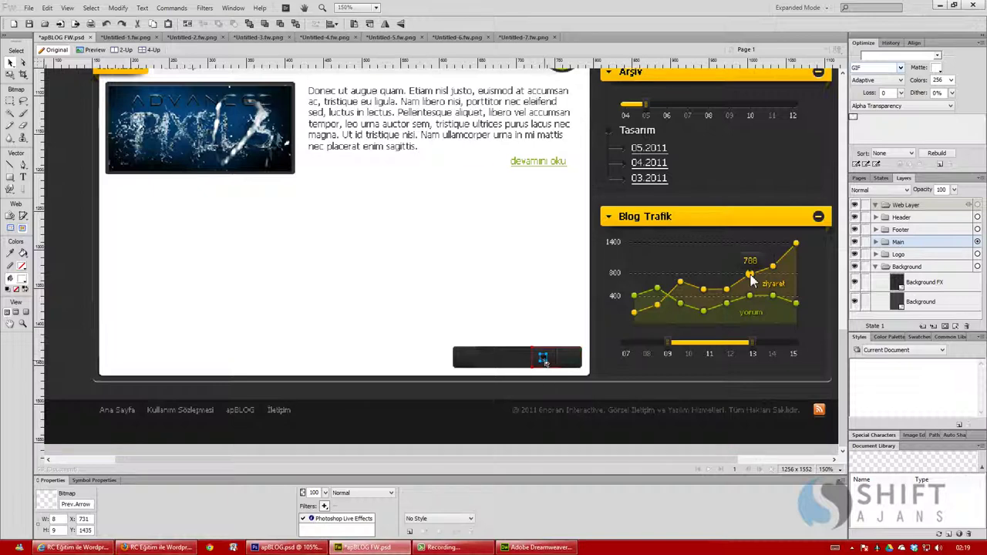
{"action": "mouse_move", "coordinate": [543, 358]}
{"action": "left_mouse_down"}
{"action": "mouse_move", "coordinate": [559, 356]}
{"action": "mouse_move", "coordinate": [540, 352]}
{"action": "left_mouse_up"}
{"action": "left_click", "coordinate": [546, 358]}
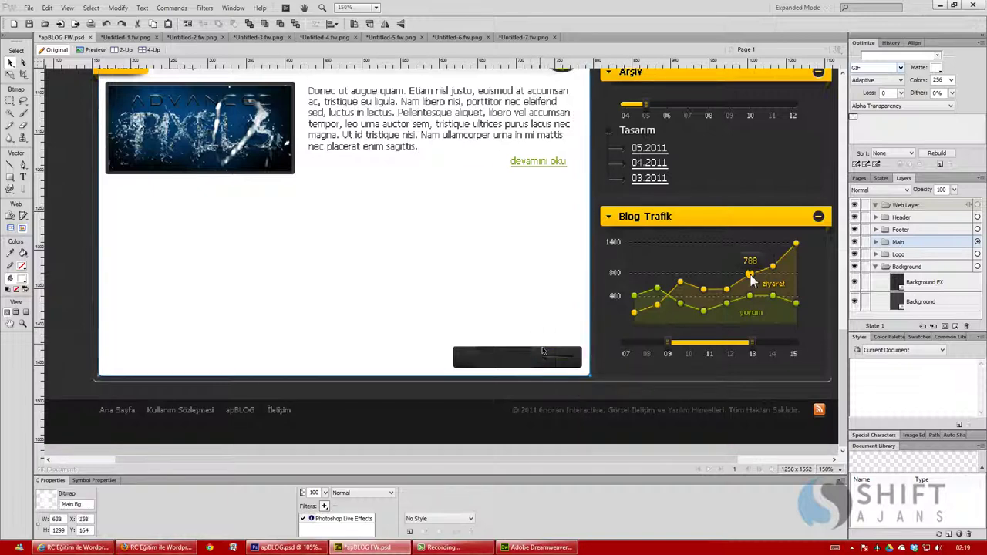
{"action": "left_click", "coordinate": [545, 359], "text": "shift"}
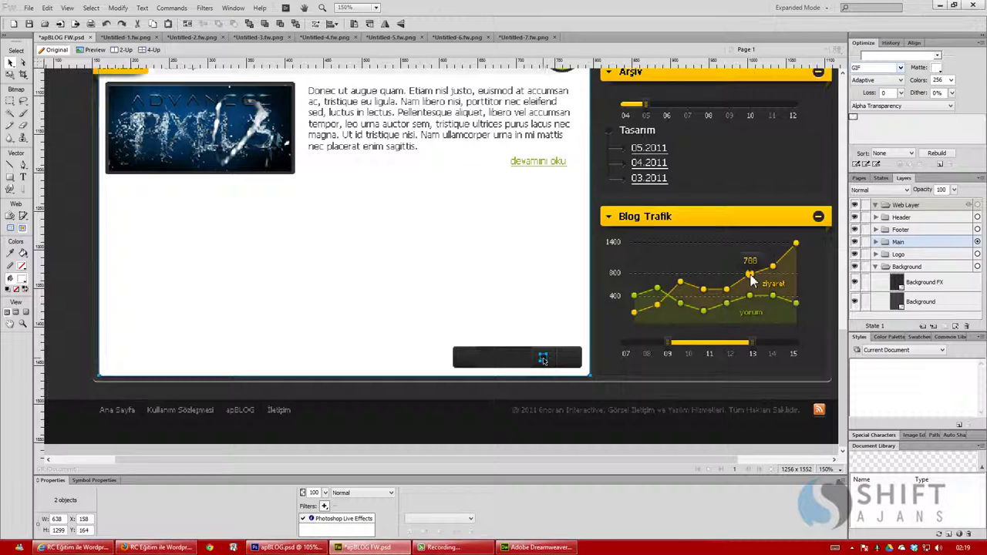
{"action": "left_click", "coordinate": [545, 360]}
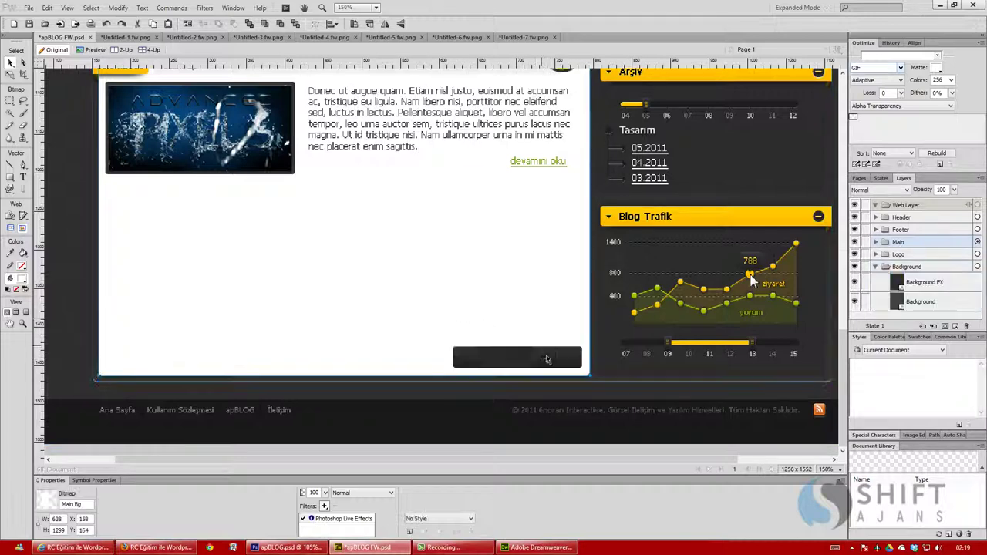
{"action": "left_click", "coordinate": [545, 360]}
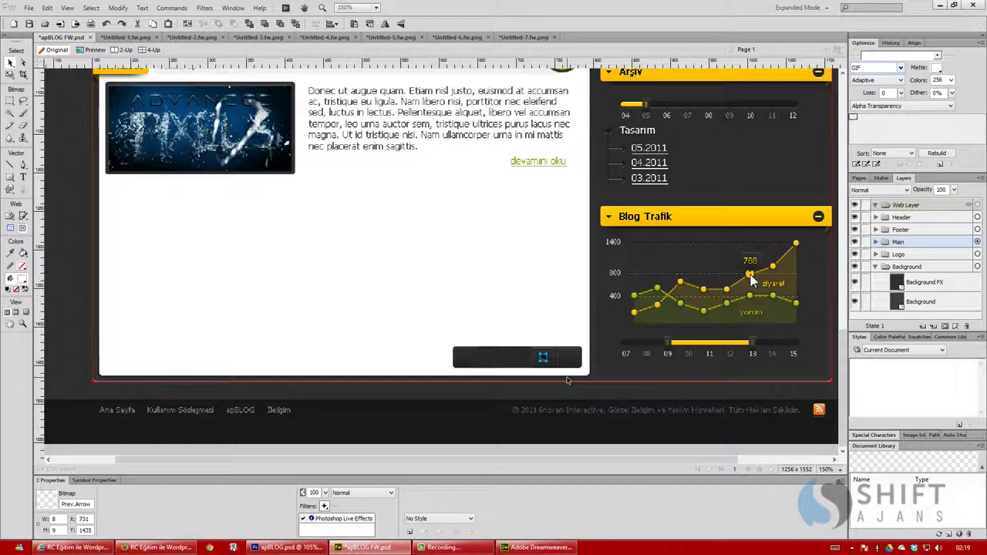
{"action": "key", "text": "shift+Right"}
{"action": "key", "text": "shift+Right"}
{"action": "key", "text": "shift+Right"}
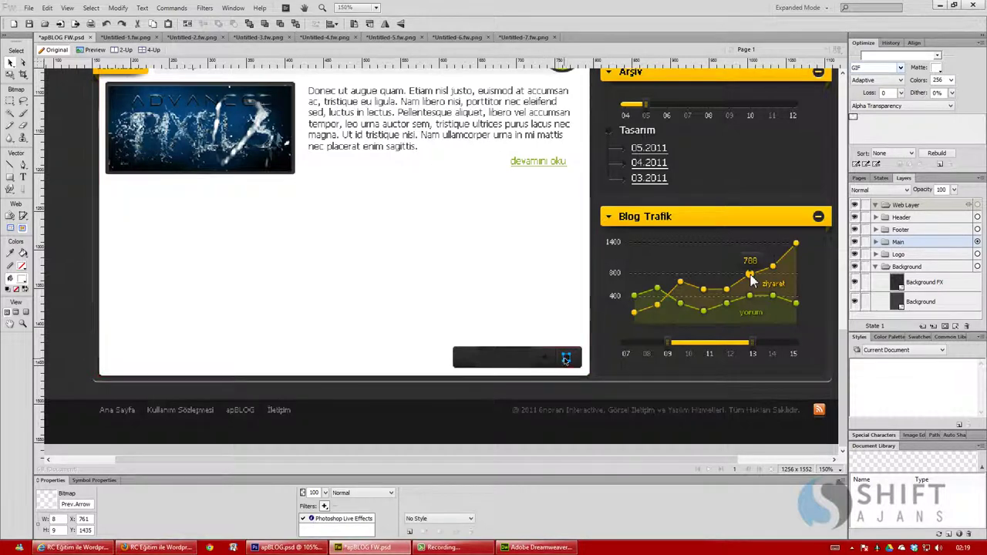
Flip the copied arrow so it points right and nudge it up to Y 1435.
{"action": "right_click", "coordinate": [567, 360]}
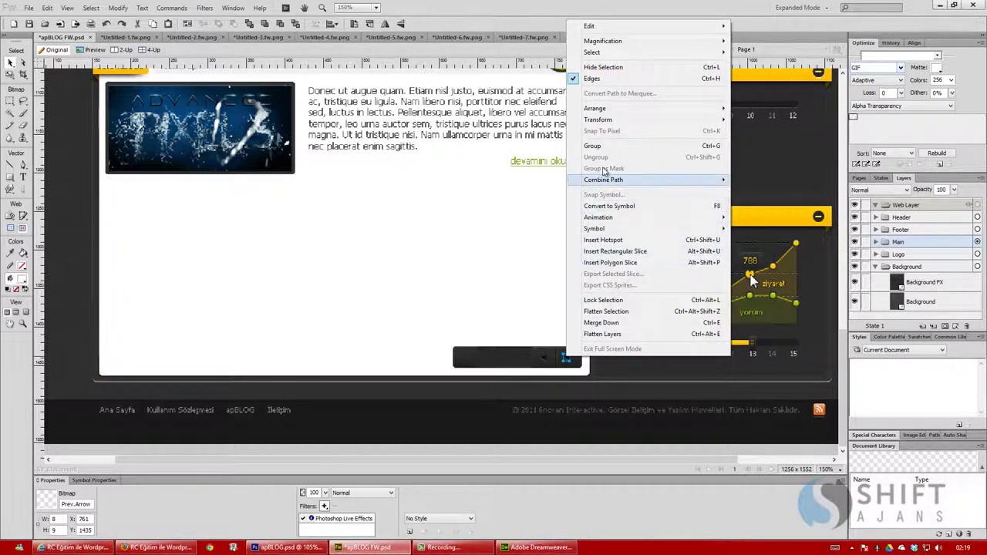
{"action": "mouse_move", "coordinate": [598, 120]}
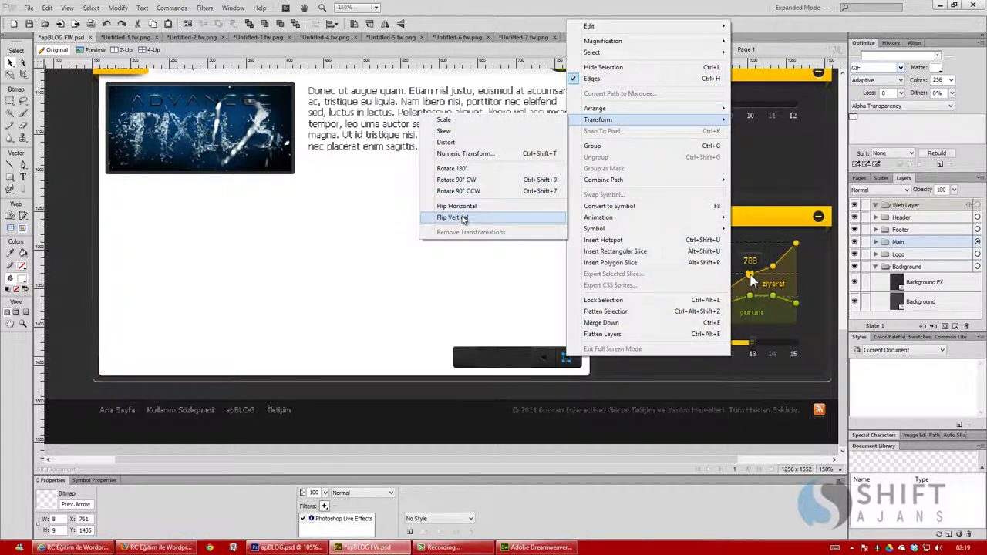
{"action": "left_click", "coordinate": [461, 218]}
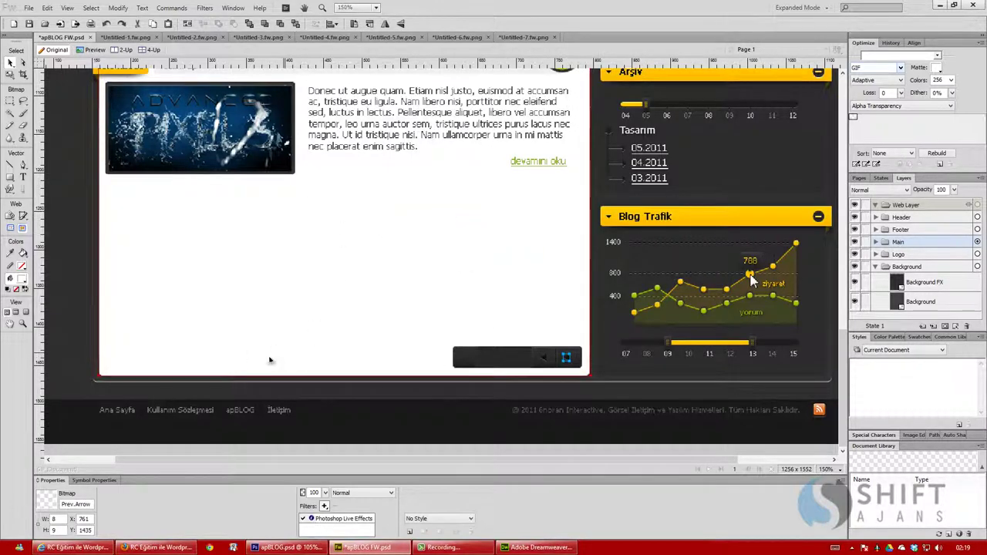
{"action": "key", "text": "ctrl+equal"}
{"action": "key", "text": "ctrl+equal"}
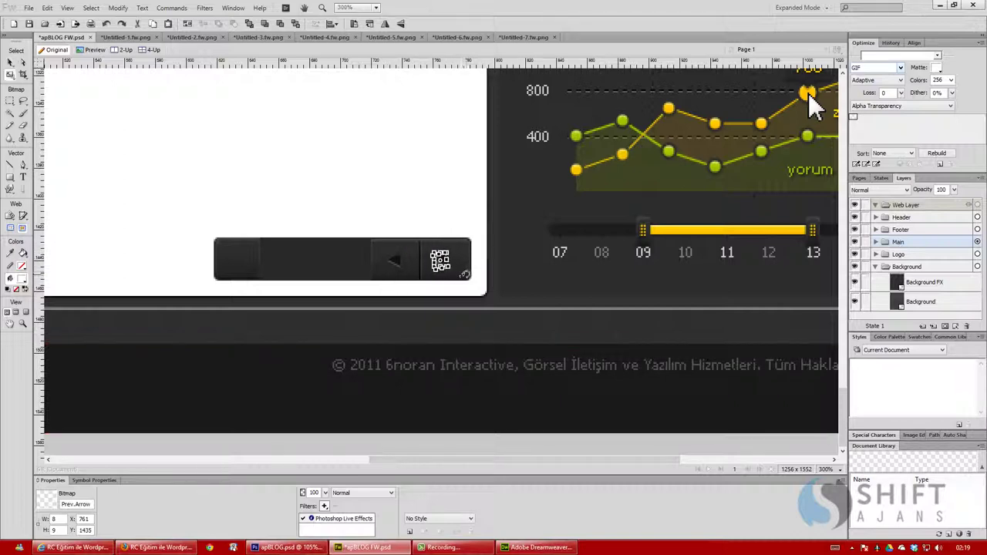
{"action": "key", "text": "v"}
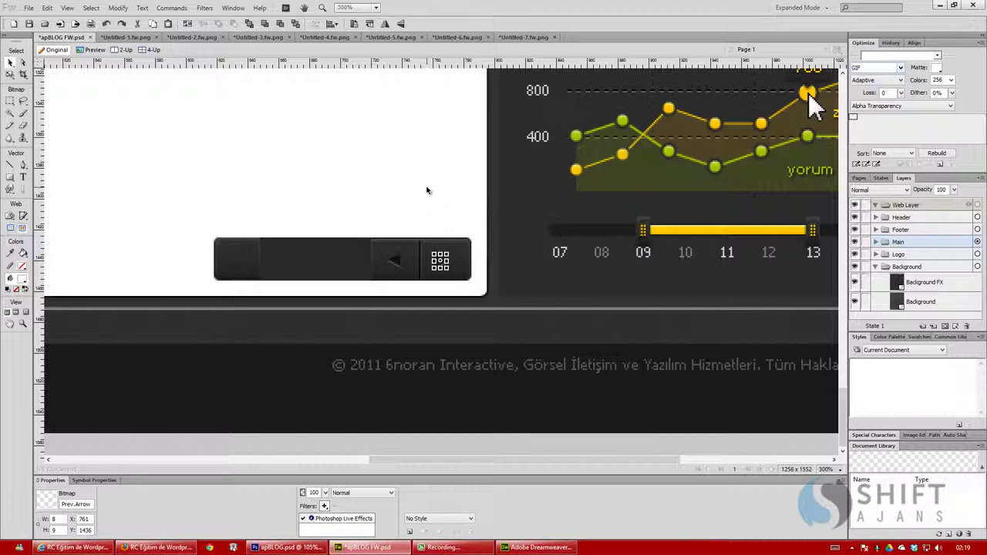
{"action": "left_click", "coordinate": [427, 193]}
{"action": "left_click", "coordinate": [438, 264]}
{"action": "key", "text": "Up"}
{"action": "left_click", "coordinate": [429, 174]}
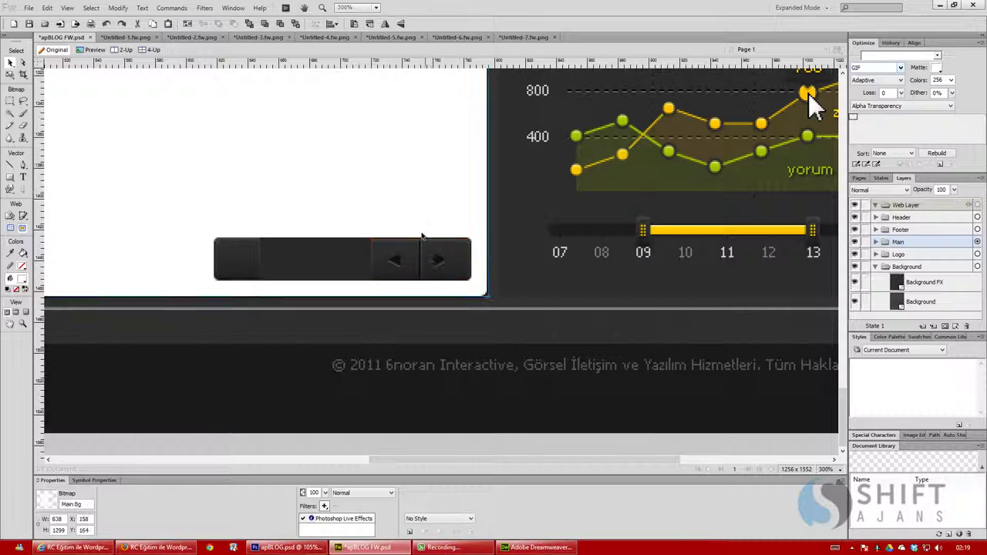
Place a horizontal guide across the navigation bar, show all guides, and nudge the next arrow to X 764.
{"action": "left_click_drag", "start_coordinate": [342, 70], "coordinate": [333, 254]}
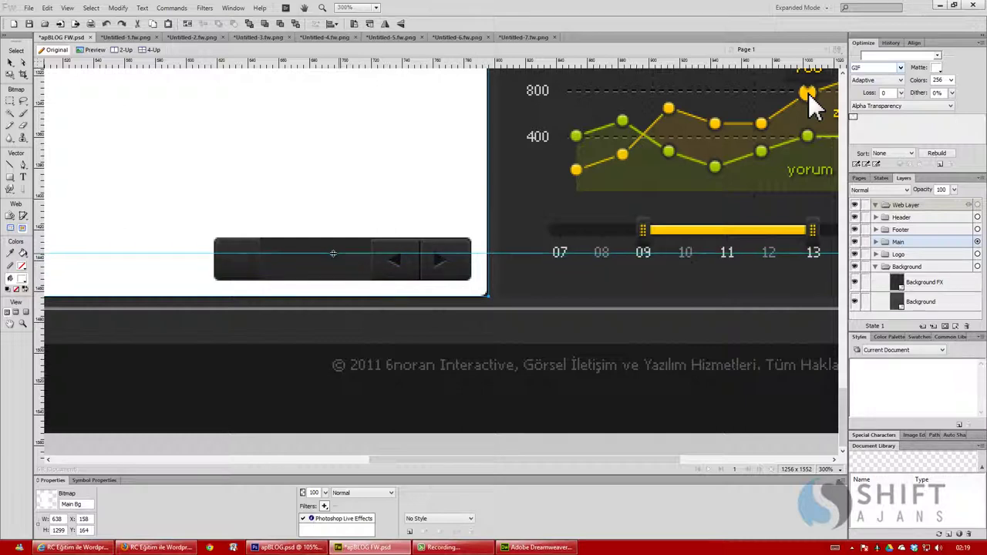
{"action": "key", "text": "ctrl+semicolon"}
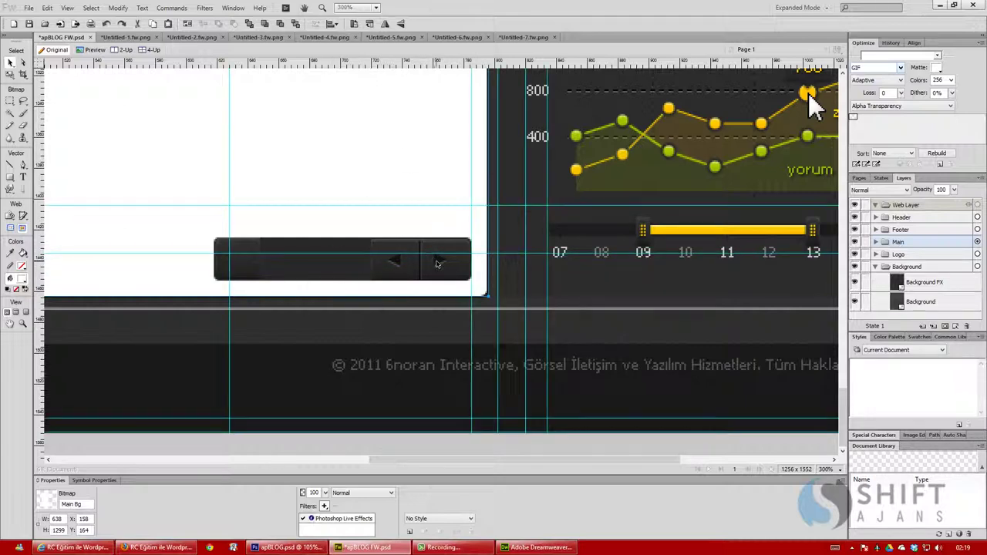
{"action": "left_click", "coordinate": [438, 262]}
{"action": "key", "text": "Right"}
{"action": "key", "text": "Right"}
{"action": "key", "text": "Right"}
{"action": "key", "text": "Right"}
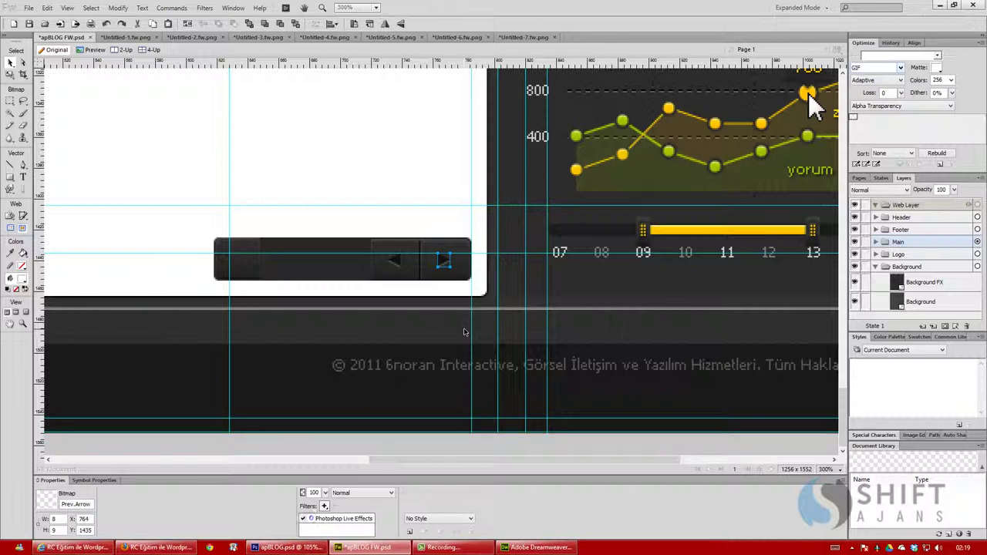
Delete the white main background and the dark background objects behind the navigation bar, leaving transparency around it.
{"action": "left_click", "coordinate": [368, 110]}
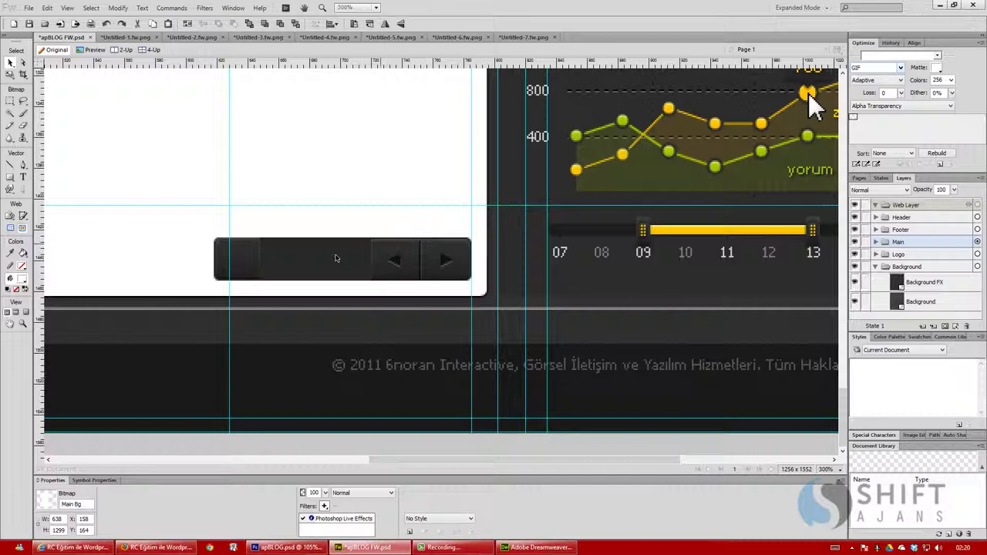
{"action": "key", "text": "Delete"}
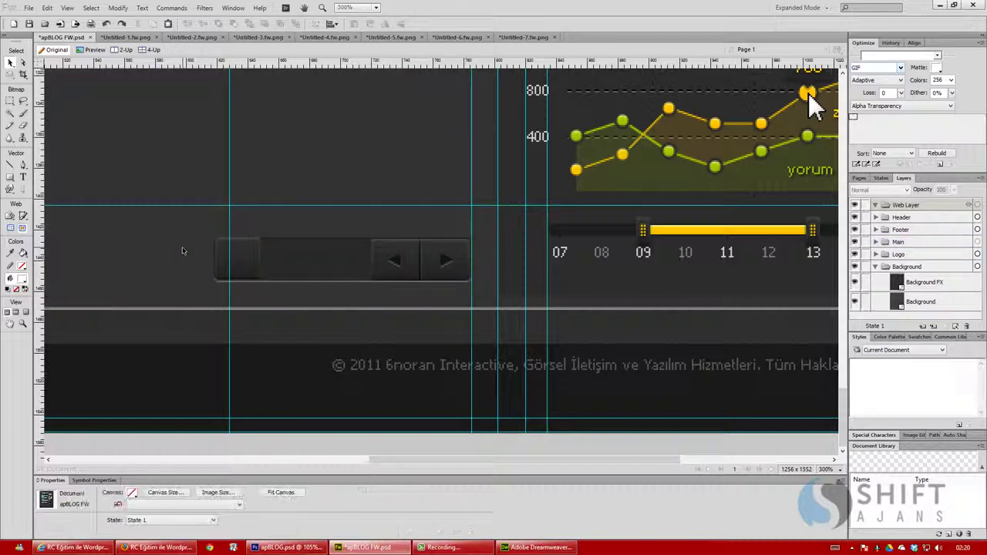
{"action": "key", "text": "Delete"}
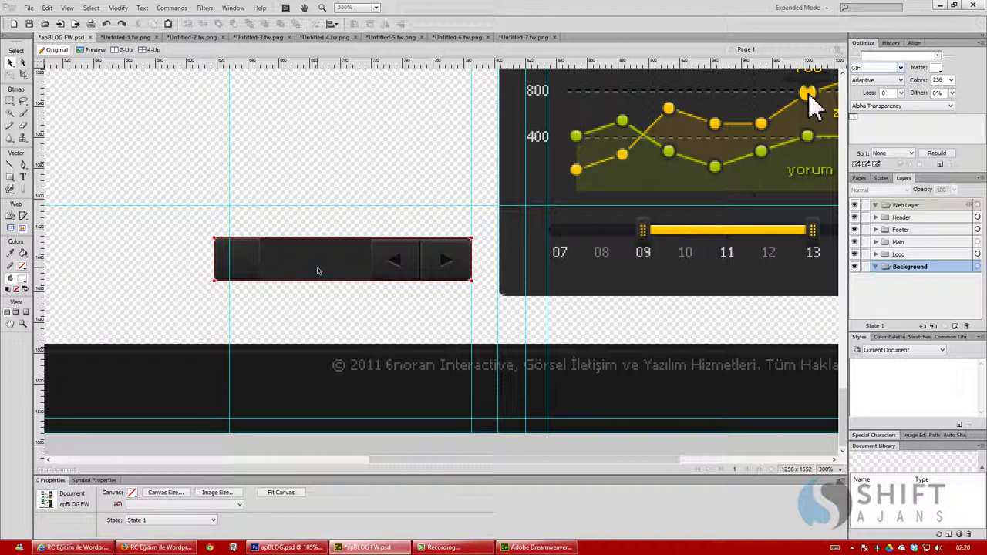
Select the navigation bar's six objects and insert one rectangular slice over them.
{"action": "left_click", "coordinate": [317, 270]}
{"action": "left_click_drag", "start_coordinate": [486, 312], "coordinate": [176, 225]}
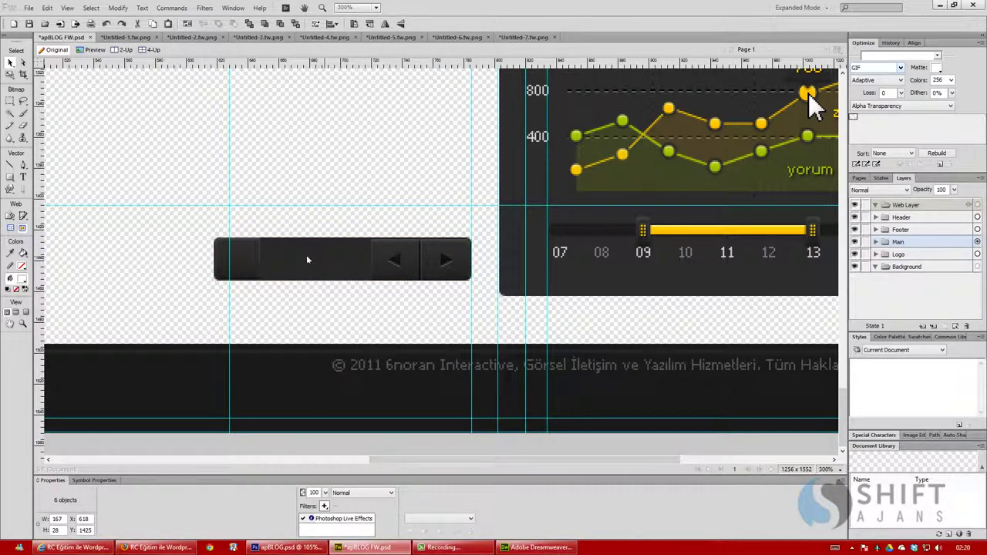
{"action": "left_click", "coordinate": [128, 164]}
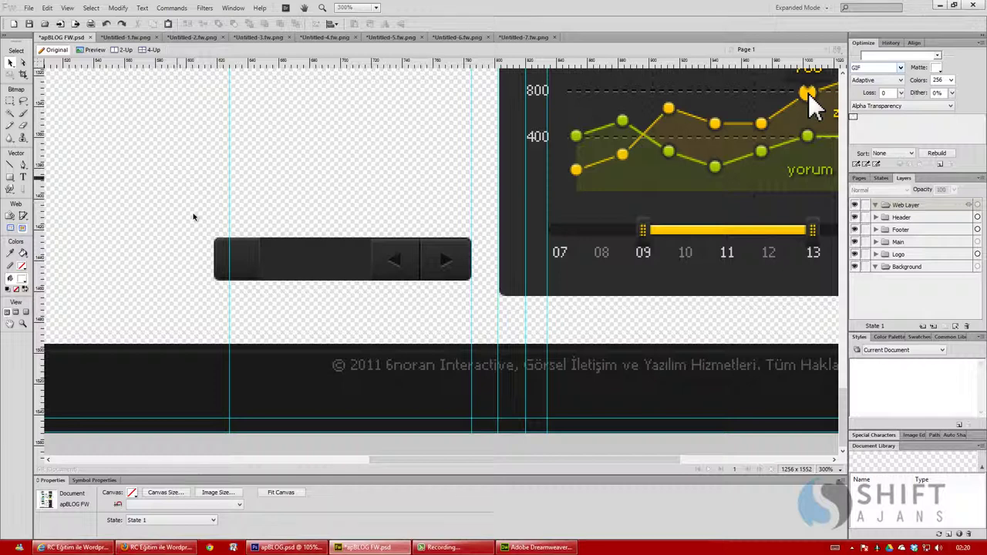
{"action": "left_click_drag", "start_coordinate": [176, 175], "coordinate": [485, 332]}
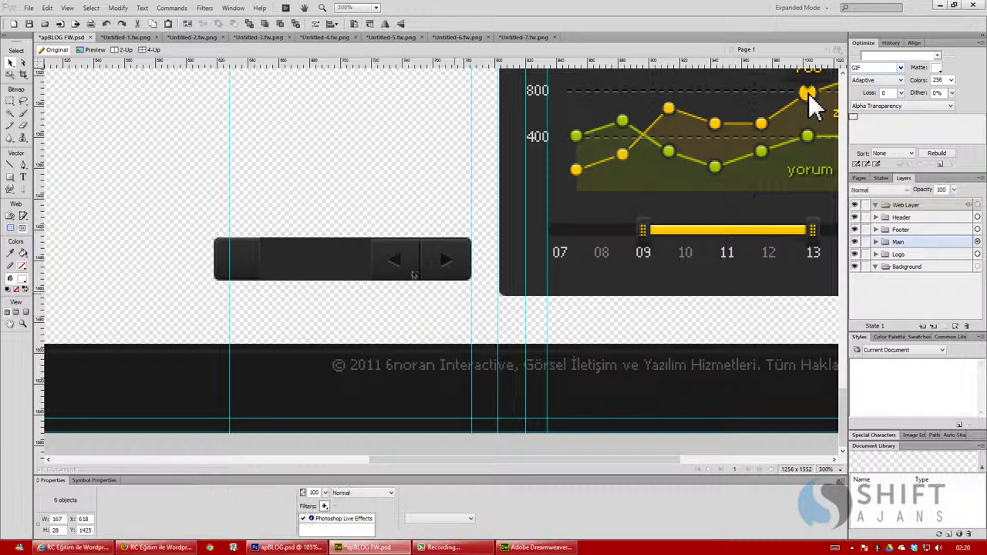
{"action": "right_click", "coordinate": [338, 251]}
{"action": "left_click", "coordinate": [383, 435]}
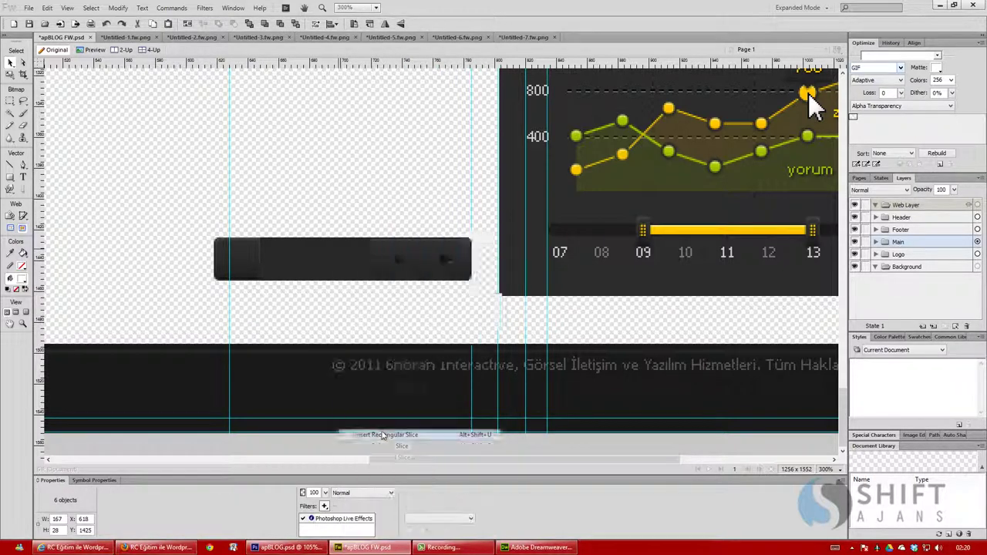
{"action": "left_click", "coordinate": [501, 308]}
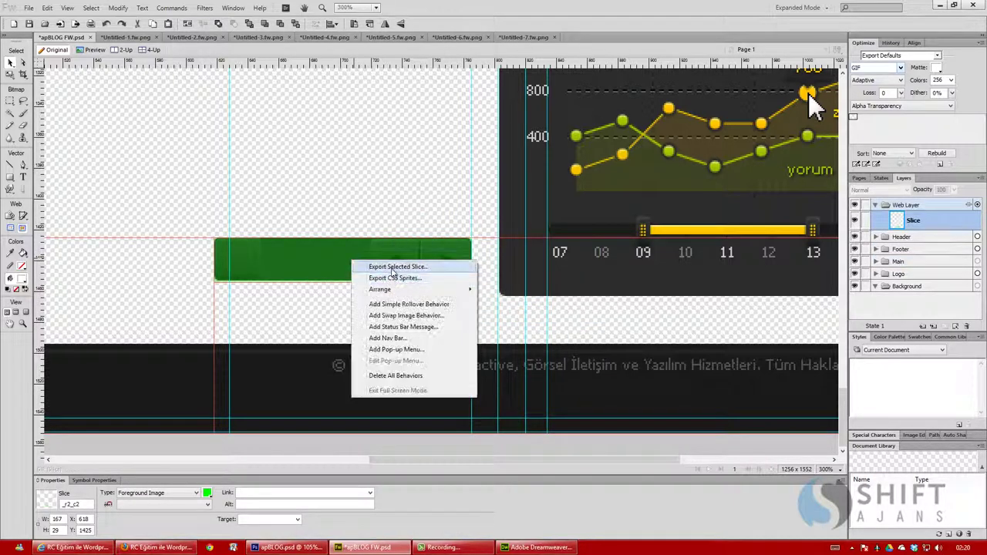
Set the slice's export format to PNG32 with no matte colour.
{"action": "left_click", "coordinate": [899, 68]}
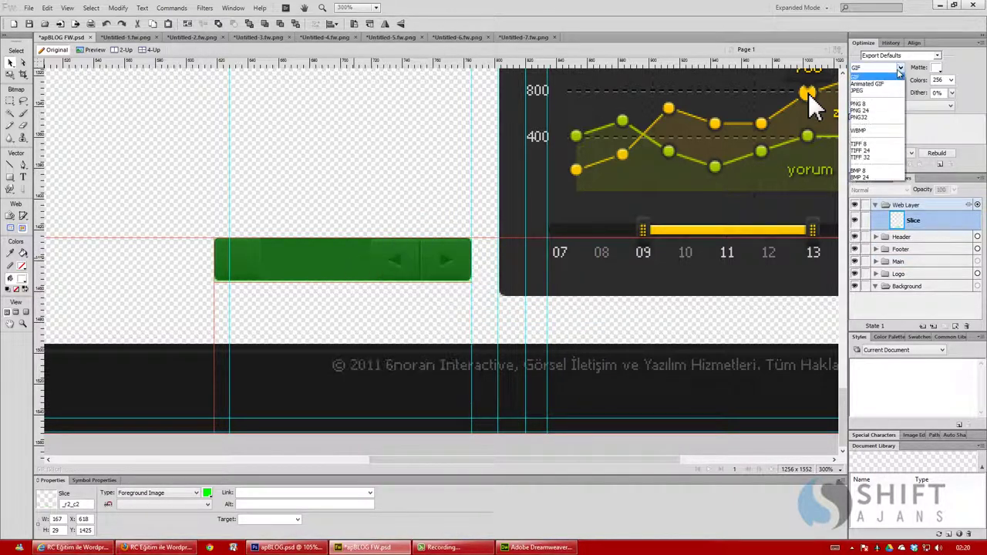
{"action": "left_click", "coordinate": [864, 123]}
{"action": "left_click", "coordinate": [937, 68]}
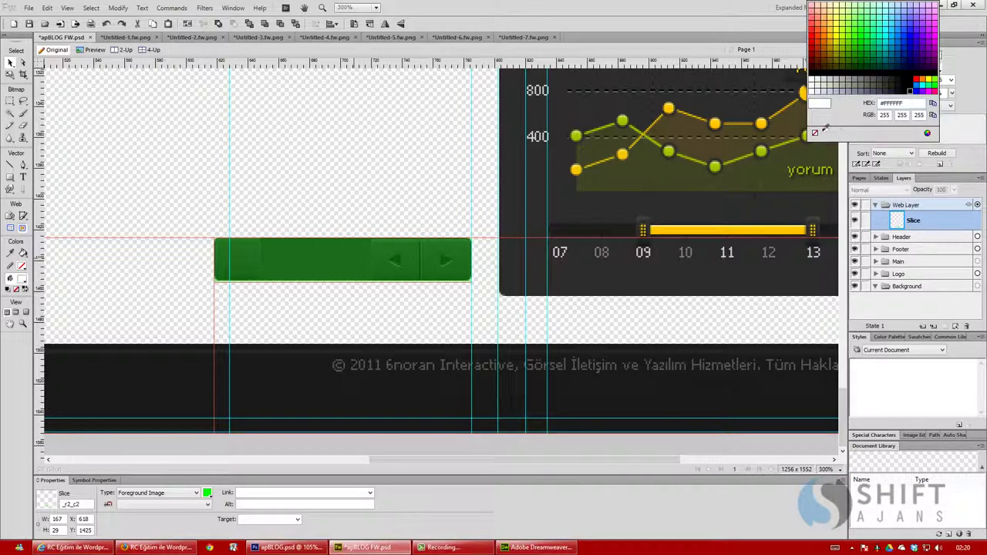
{"action": "left_click", "coordinate": [808, 93]}
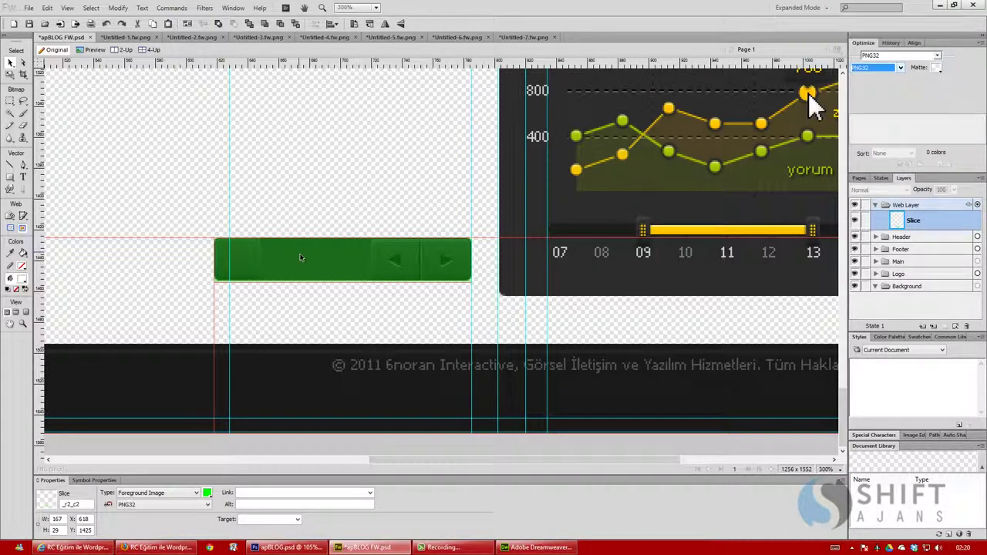
Export the selected navigation bar slice as post_nav_bg.png into the post folder.
{"action": "right_click", "coordinate": [300, 254]}
{"action": "left_click", "coordinate": [325, 267]}
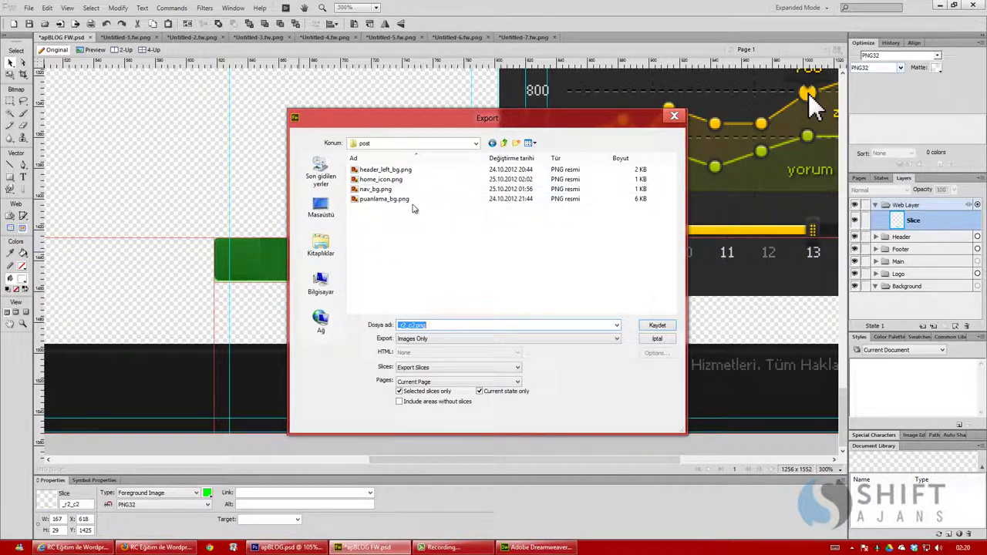
{"action": "left_click", "coordinate": [378, 190]}
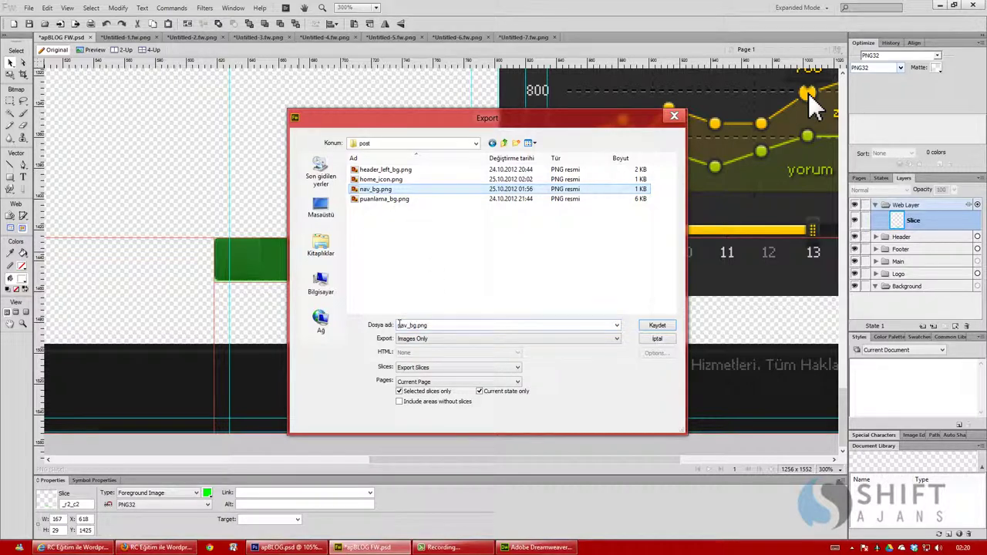
{"action": "left_click", "coordinate": [397, 325]}
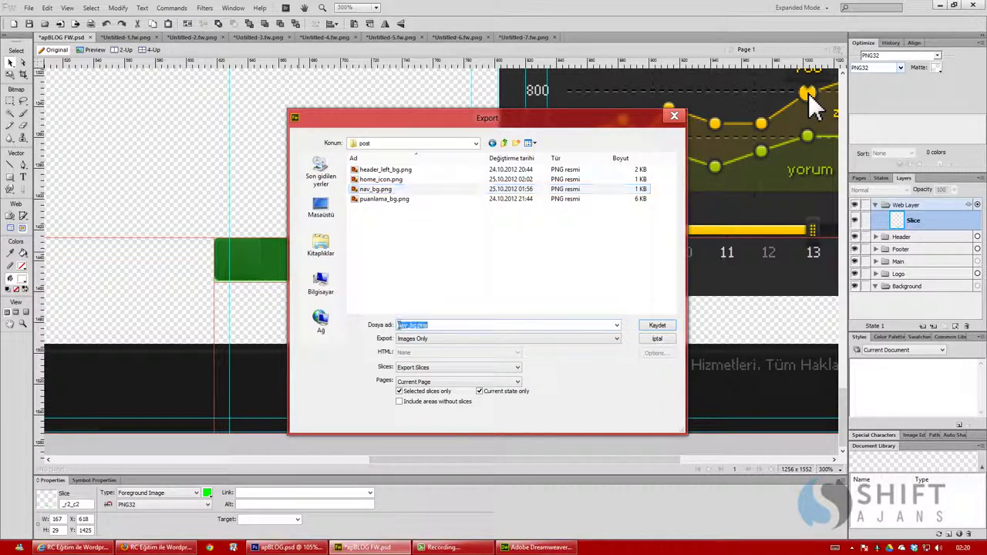
{"action": "type", "text": "post_"}
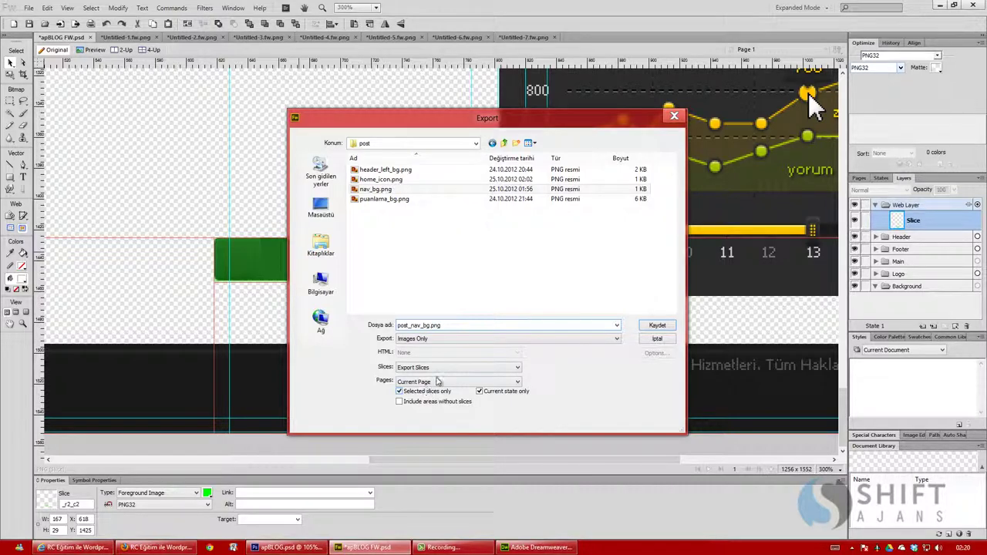
{"action": "left_click", "coordinate": [657, 325]}
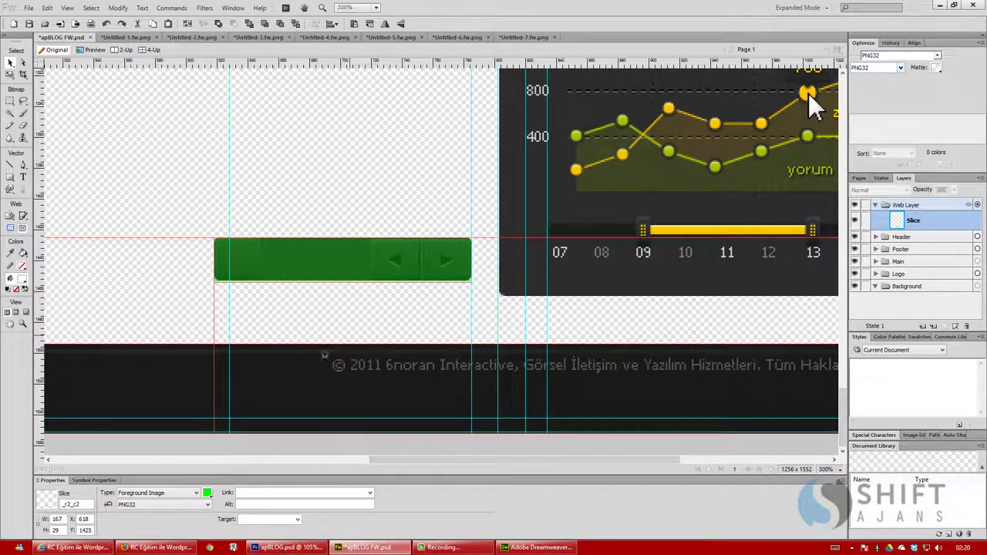
Switch to Dreamweaver and locate the div#nav-below rule in style.css by searching for "below".
{"action": "left_click", "coordinate": [177, 548]}
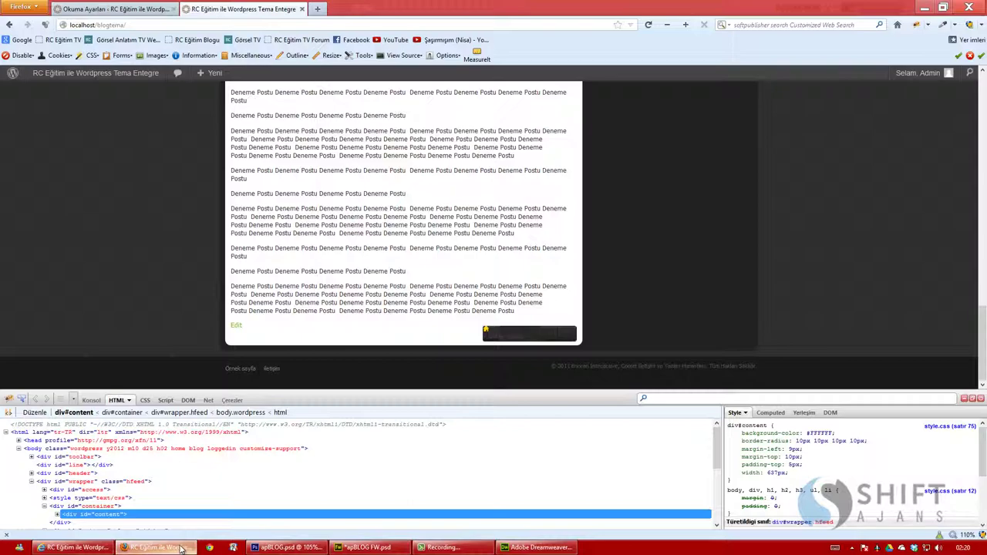
{"action": "key", "text": "alt+Tab"}
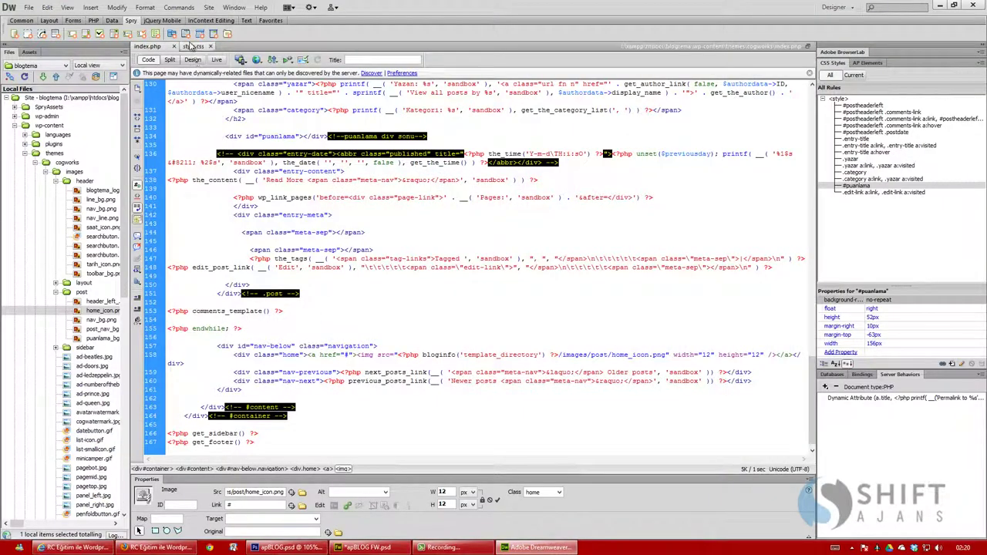
{"action": "left_click", "coordinate": [191, 47]}
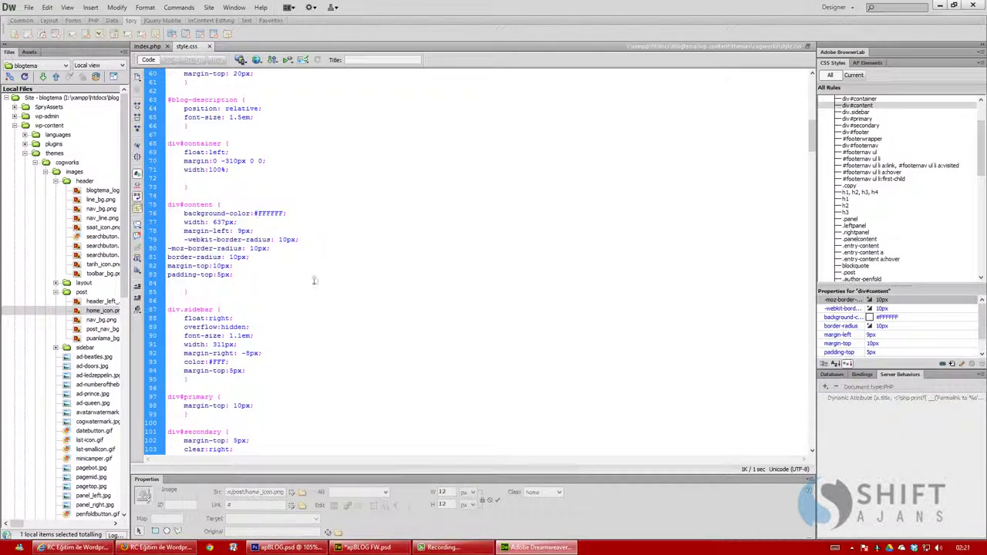
{"action": "scroll", "coordinate": [329, 307], "scroll_direction": "down", "scroll_amount": 20}
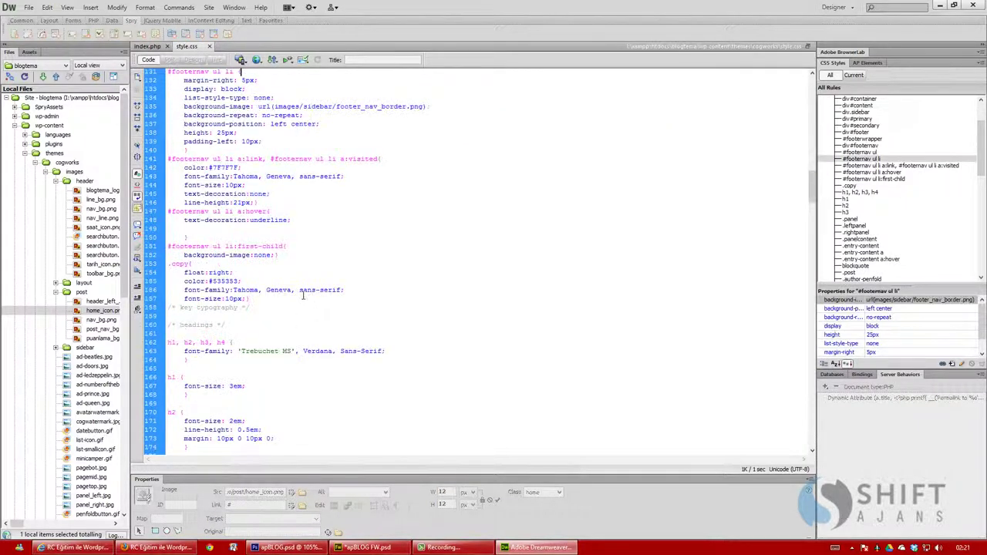
{"action": "key", "text": "ctrl+f"}
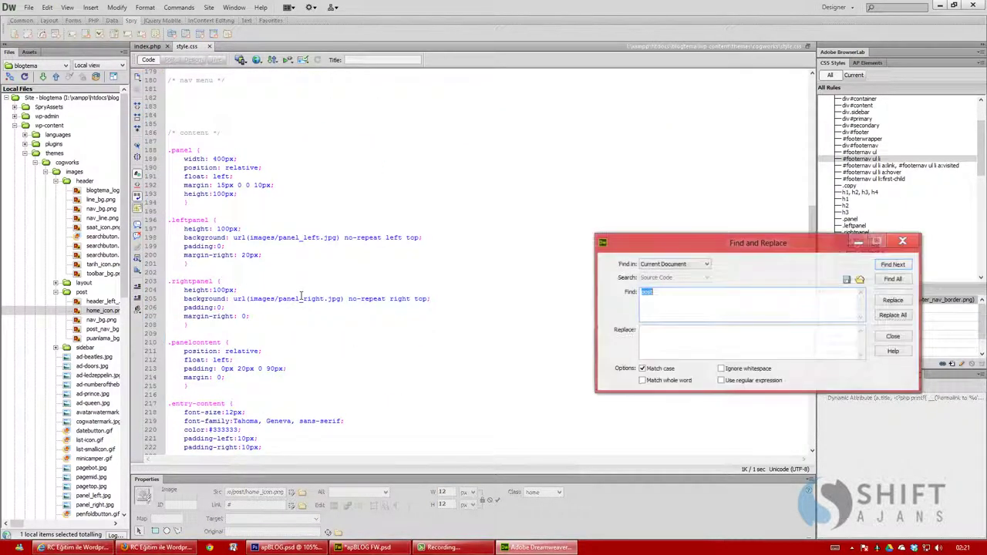
{"action": "type", "text": "h"}
{"action": "type", "text": "elow"}
{"action": "key", "text": "Return"}
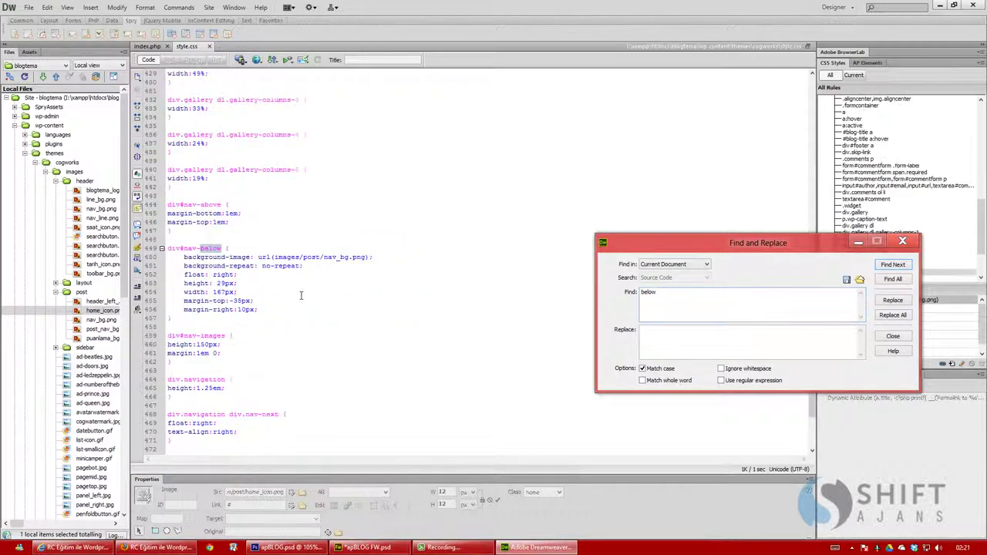
{"action": "left_click", "coordinate": [904, 242]}
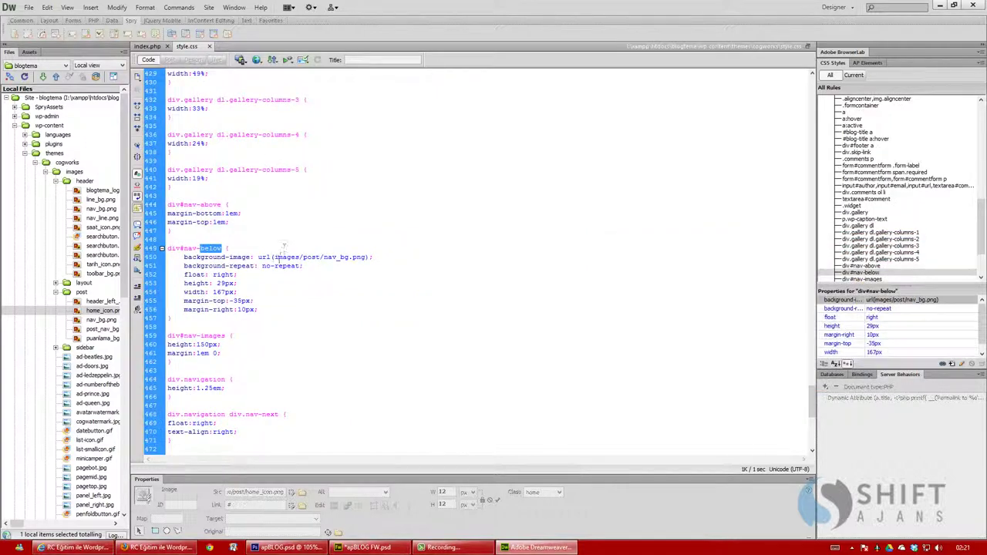
Point the div#nav-below background image to images/post/post_nav_bg.png and reload the blog page in Firefox.
{"action": "left_click", "coordinate": [323, 257]}
{"action": "type", "text": "pos"}
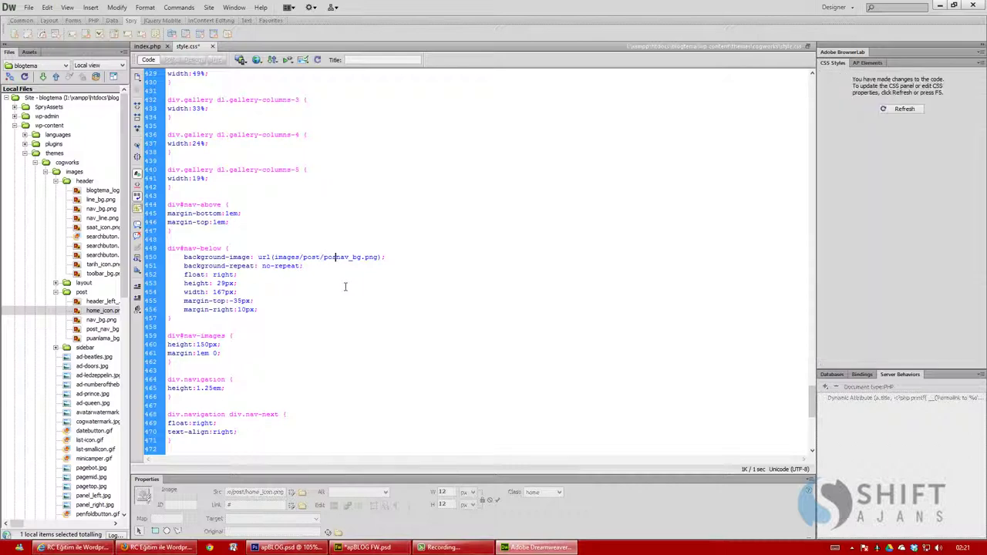
{"action": "type", "text": "t_"}
{"action": "left_click", "coordinate": [158, 548]}
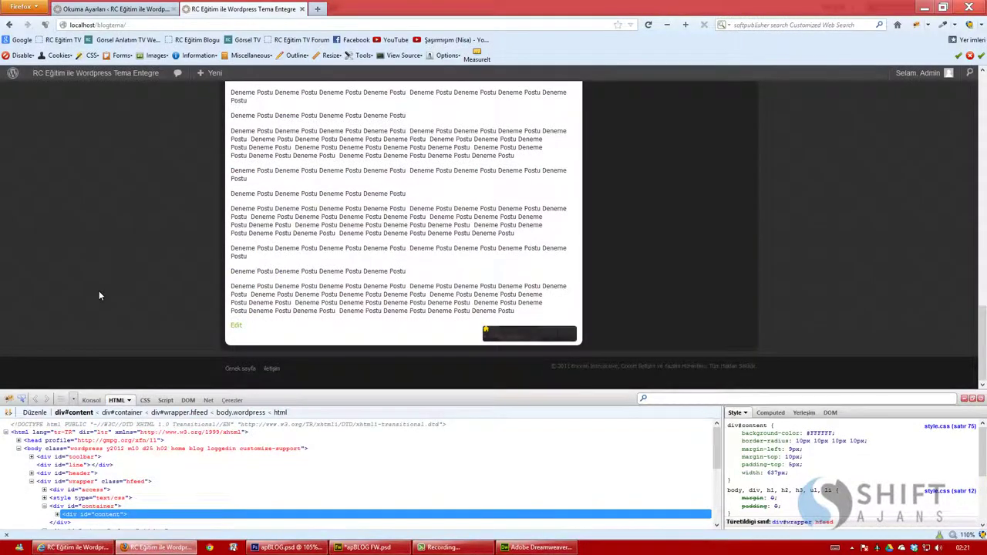
{"action": "key", "text": "F5"}
Return to the Fireworks design and undo the slice and object deletions to restore the complete navigation bar and backgrounds.
{"action": "left_click", "coordinate": [286, 548]}
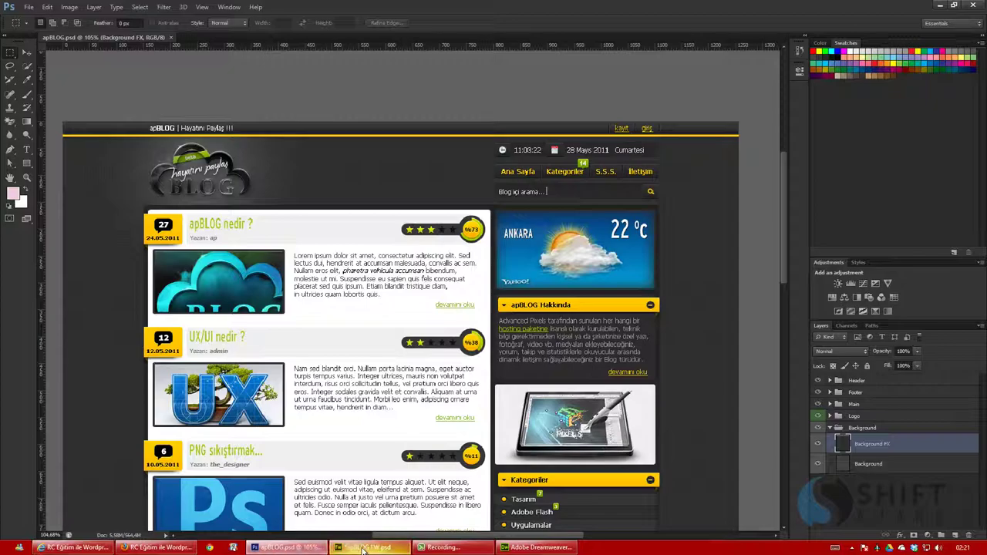
{"action": "left_click", "coordinate": [364, 547]}
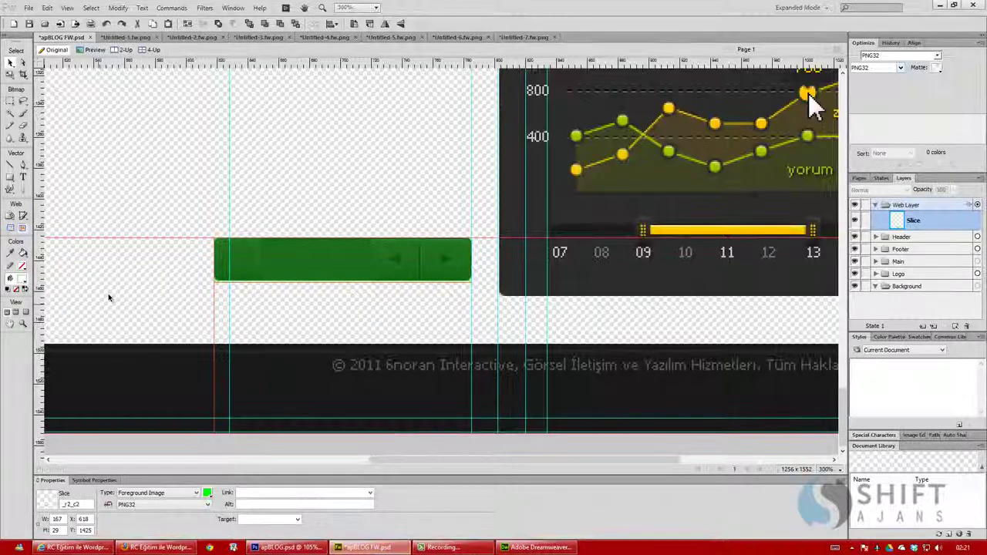
{"action": "left_click", "coordinate": [300, 309]}
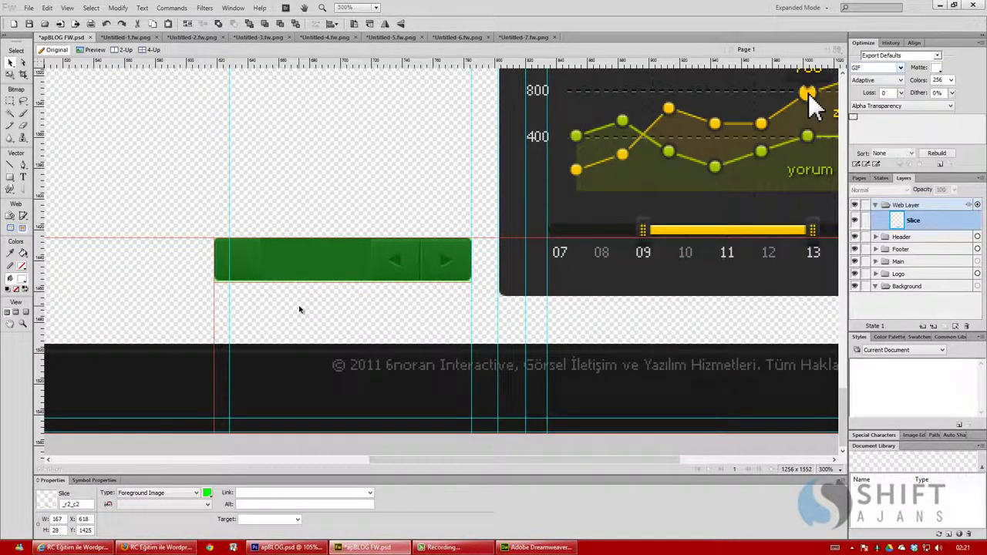
{"action": "left_click", "coordinate": [300, 309]}
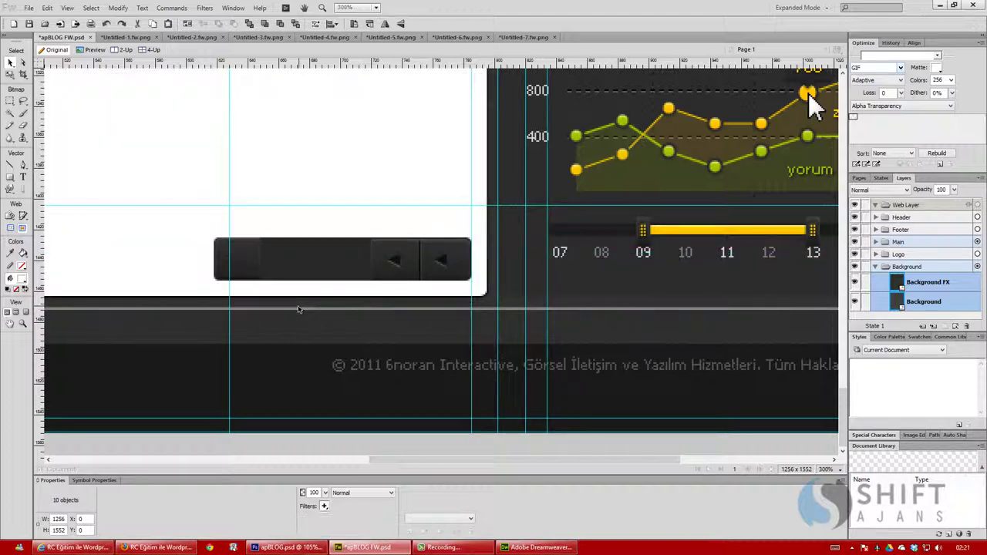
{"action": "left_click", "coordinate": [299, 309]}
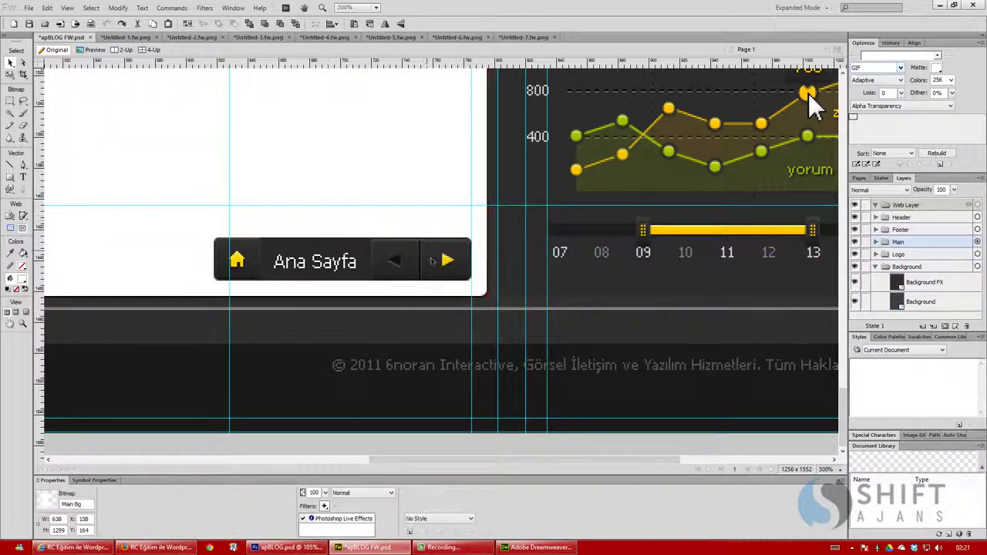
Transfer the yellow next arrow into a new transparent 11 x 13 pixel document and fit the canvas to it.
{"action": "left_click", "coordinate": [446, 260]}
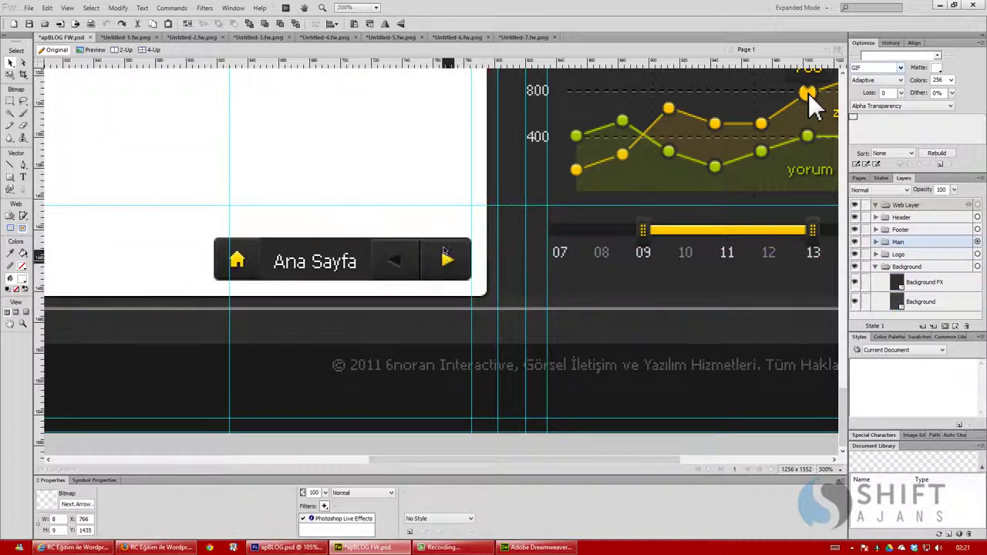
{"action": "left_click_drag", "start_coordinate": [444, 251], "coordinate": [439, 234]}
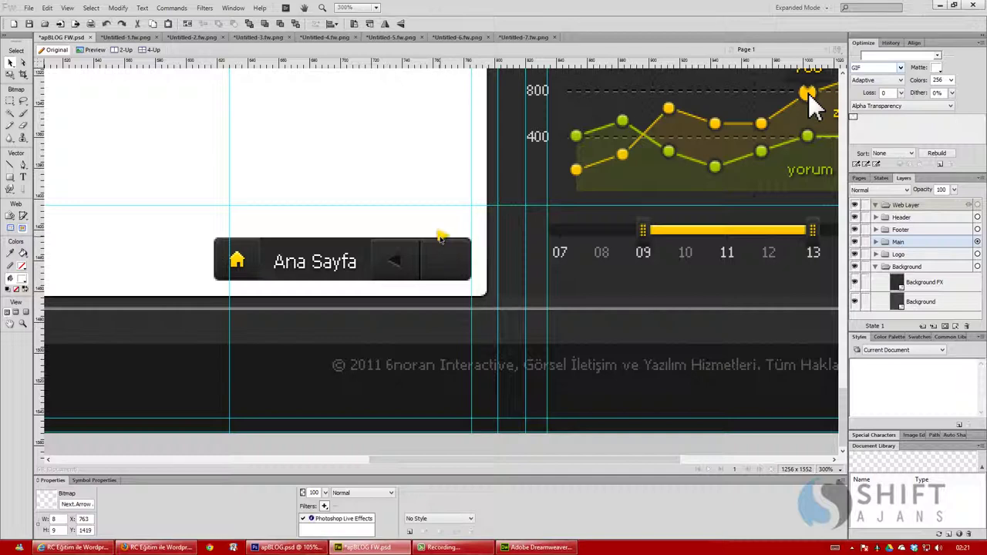
{"action": "left_click", "coordinate": [39, 238]}
{"action": "left_click", "coordinate": [13, 23]}
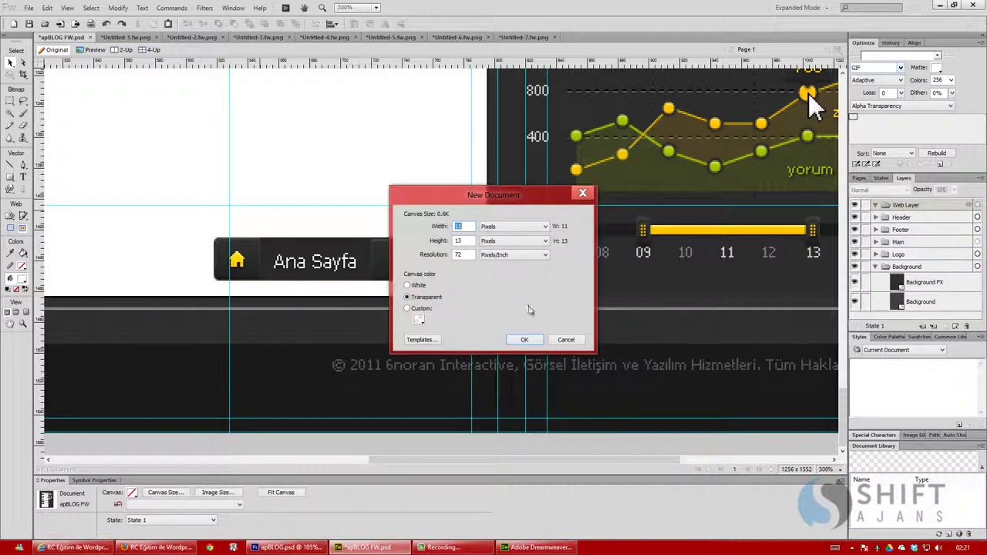
{"action": "left_click", "coordinate": [525, 339]}
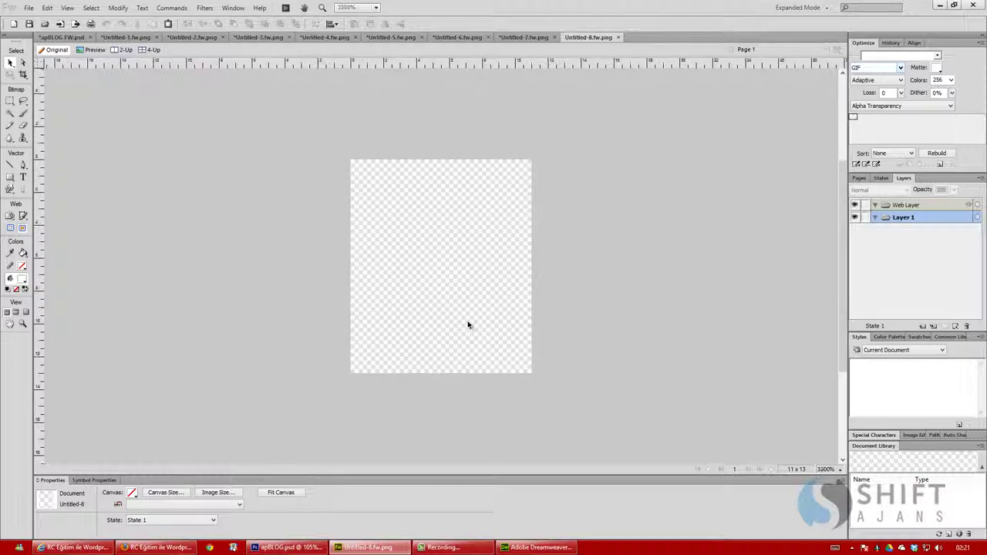
{"action": "key", "text": "ctrl+v"}
{"action": "left_click", "coordinate": [281, 444]}
{"action": "left_click", "coordinate": [281, 492]}
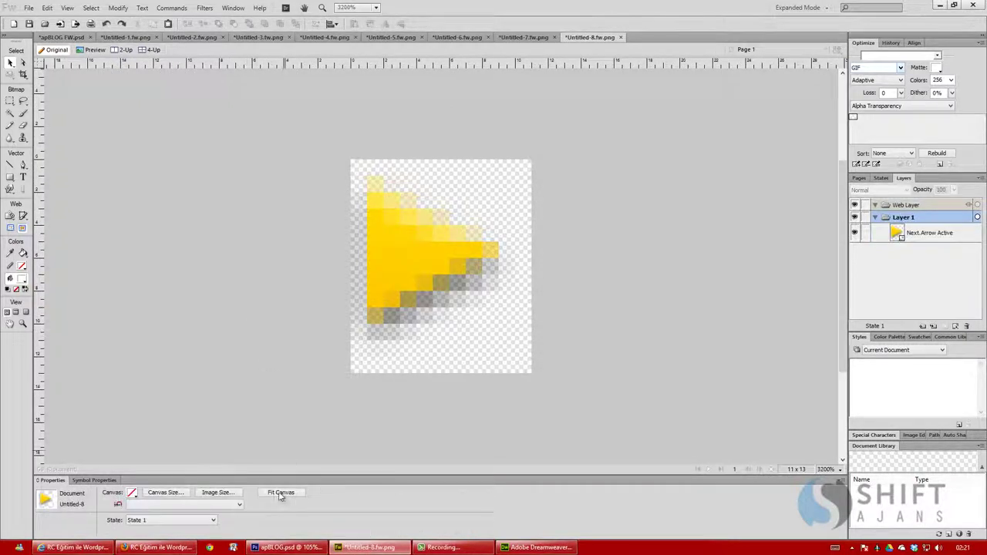
Select the pasted yellow arrow and insert a rectangular slice over it.
{"action": "left_click", "coordinate": [239, 354]}
{"action": "left_click", "coordinate": [423, 242]}
{"action": "right_click", "coordinate": [422, 242]}
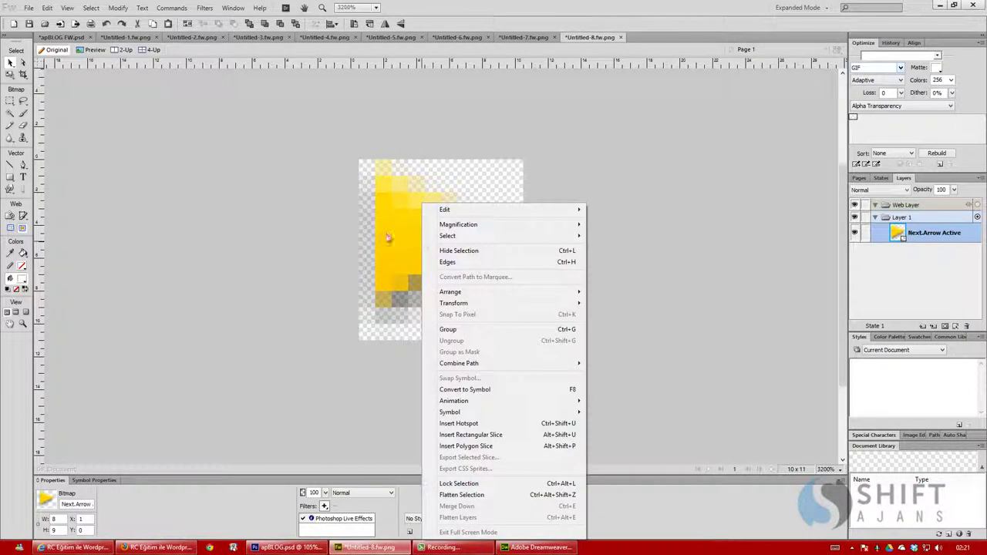
{"action": "right_click", "coordinate": [388, 237]}
{"action": "left_click", "coordinate": [429, 434]}
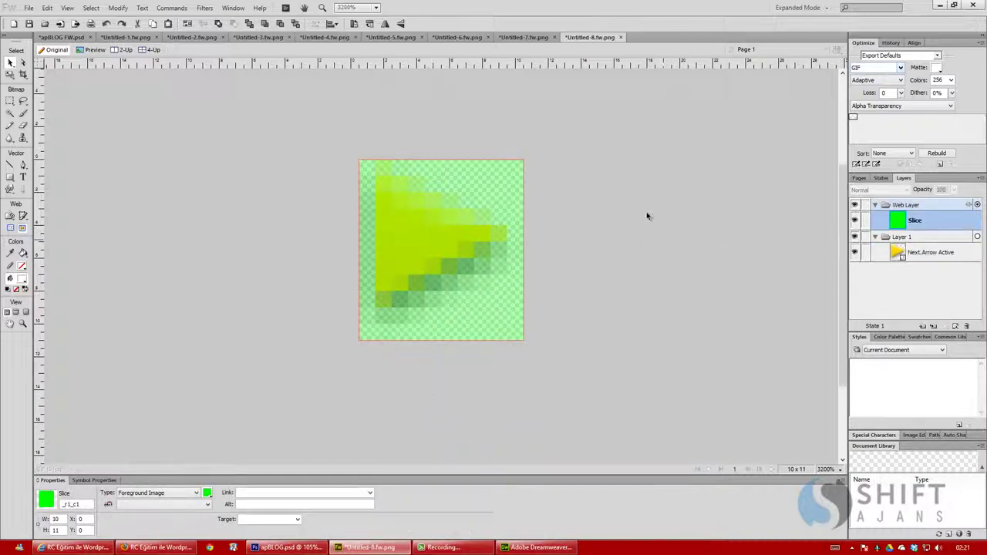
Set the arrow slice's export format to PNG32 with no matte colour.
{"action": "left_click", "coordinate": [900, 67]}
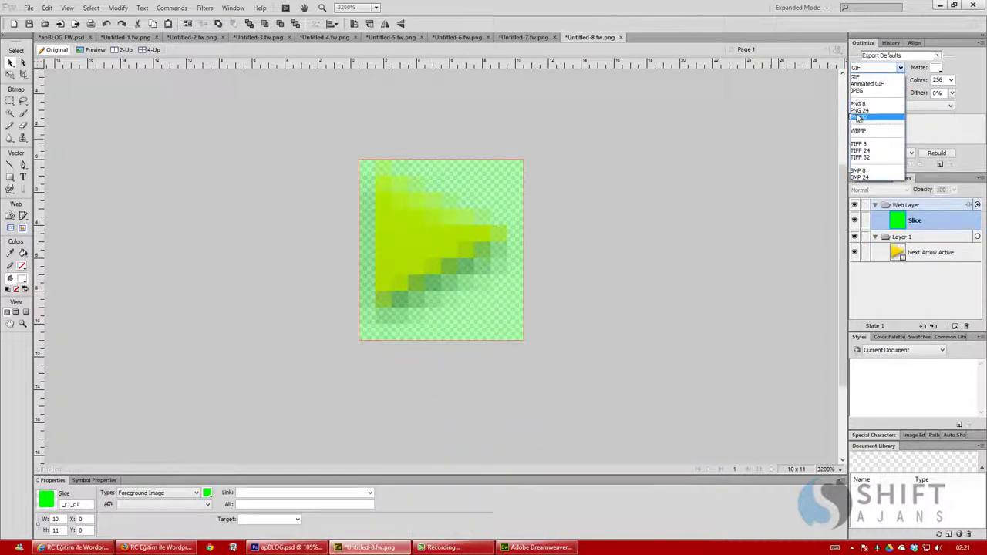
{"action": "left_click", "coordinate": [858, 117]}
{"action": "left_click", "coordinate": [935, 68]}
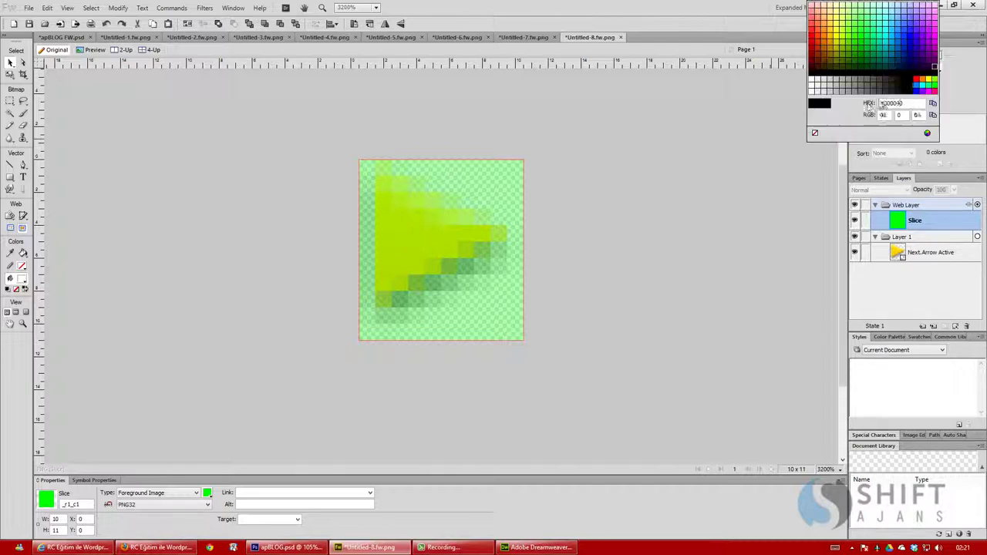
{"action": "left_click", "coordinate": [814, 133]}
Export the arrow slice as ileri_ok into the post folder.
{"action": "right_click", "coordinate": [456, 222]}
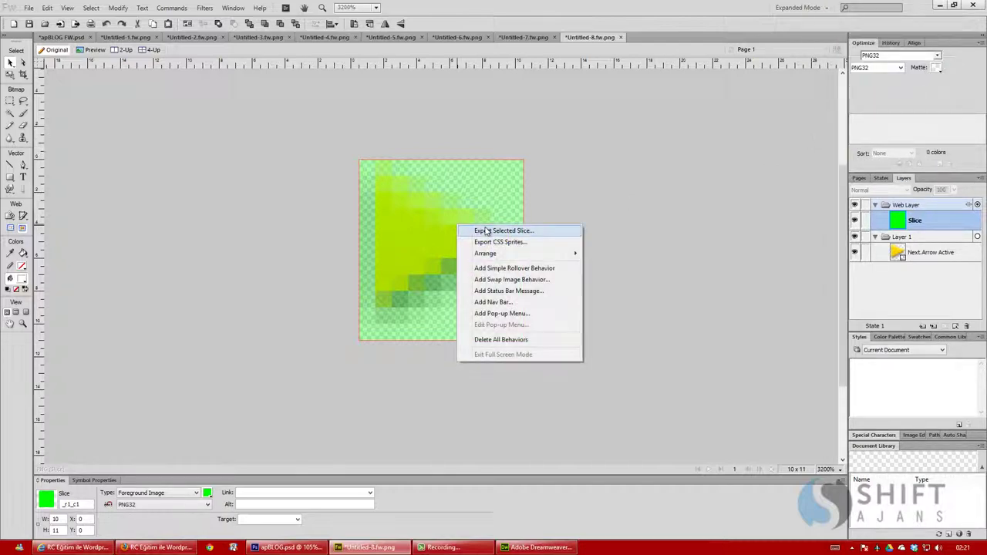
{"action": "left_click", "coordinate": [485, 231]}
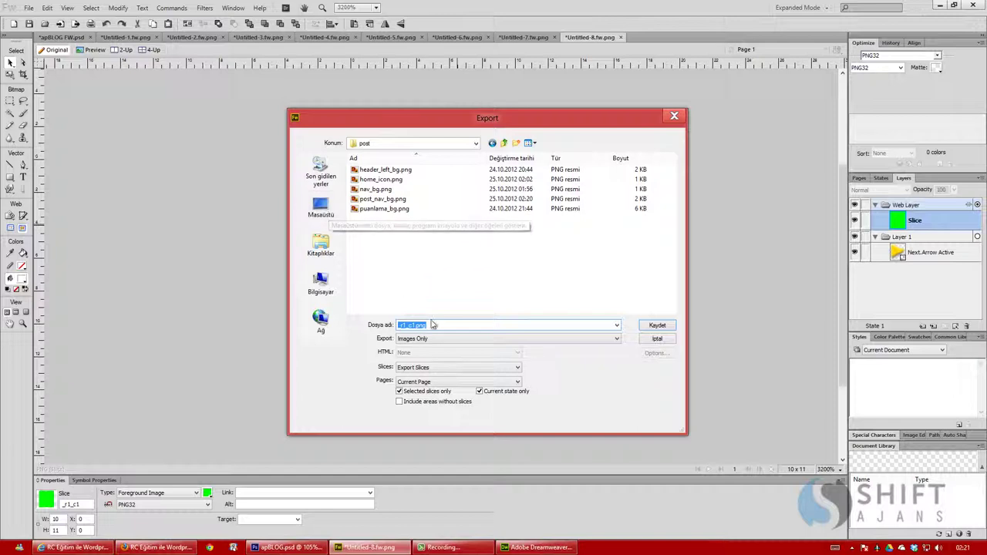
{"action": "type", "text": "ileri_ok"}
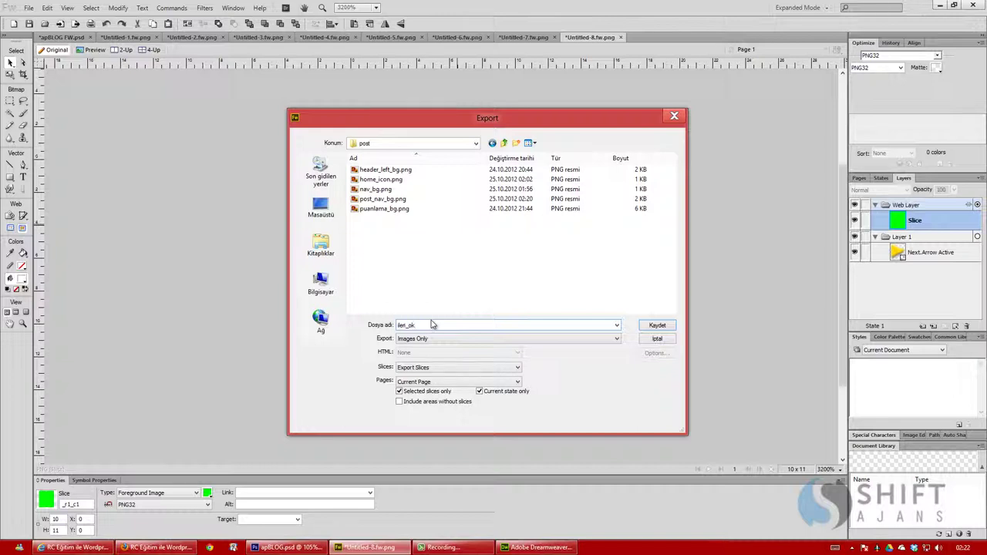
{"action": "left_click", "coordinate": [656, 325]}
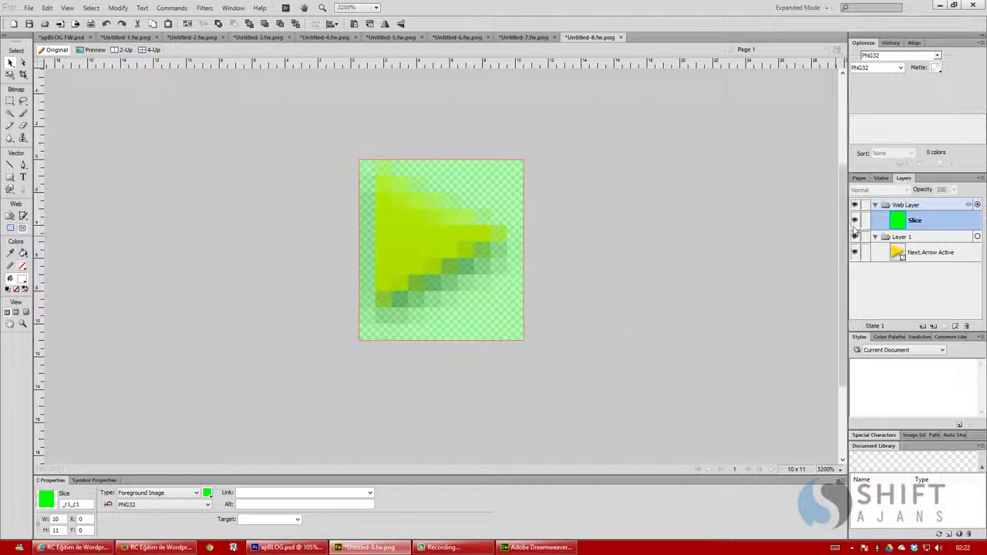
Hide the slice and rotate the yellow arrow 180 degrees to point left, placing its bounding box against the canvas's upper edge.
{"action": "left_click", "coordinate": [855, 220]}
{"action": "left_click", "coordinate": [459, 247]}
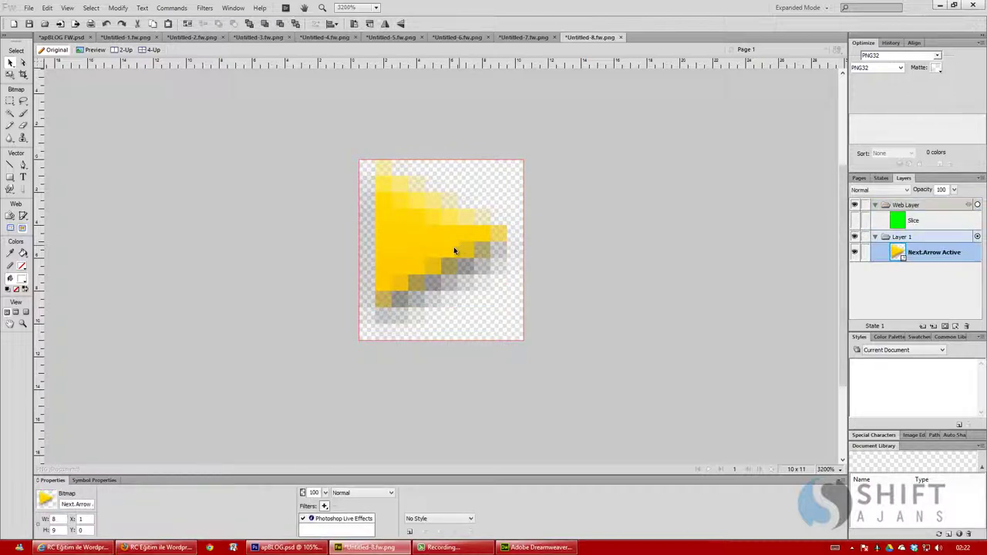
{"action": "left_click", "coordinate": [300, 199]}
{"action": "left_click_drag", "start_coordinate": [294, 170], "coordinate": [583, 355]}
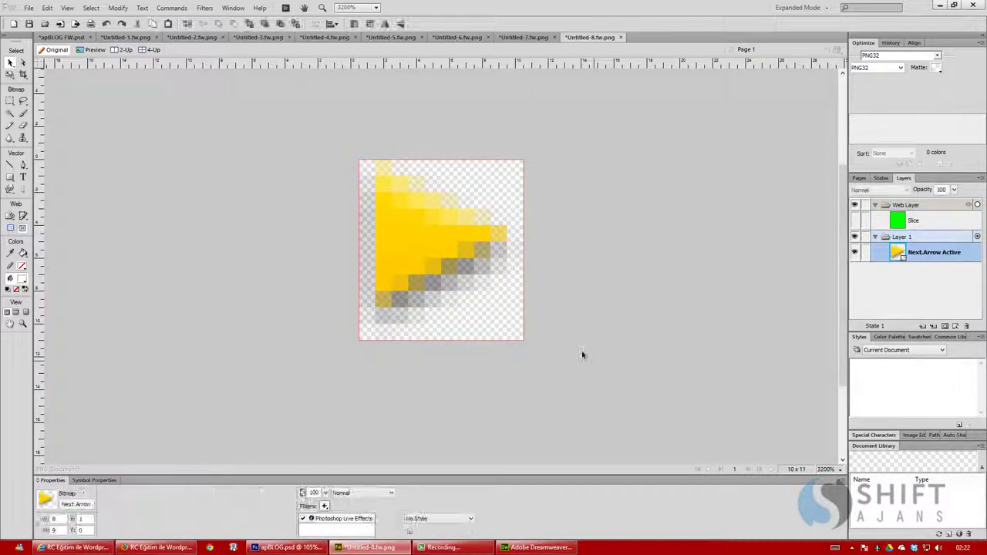
{"action": "key", "text": "q"}
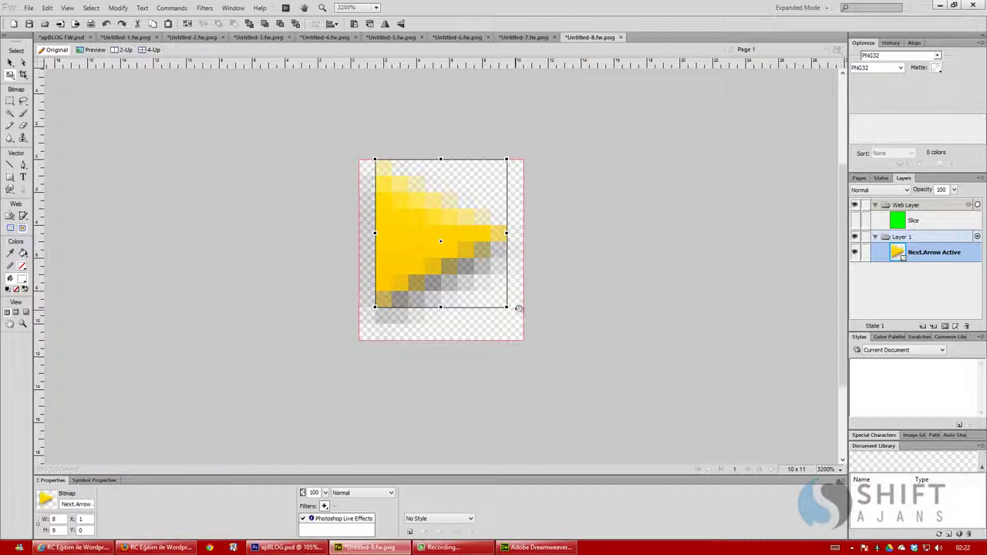
{"action": "left_click_drag", "start_coordinate": [518, 308], "coordinate": [406, 206]}
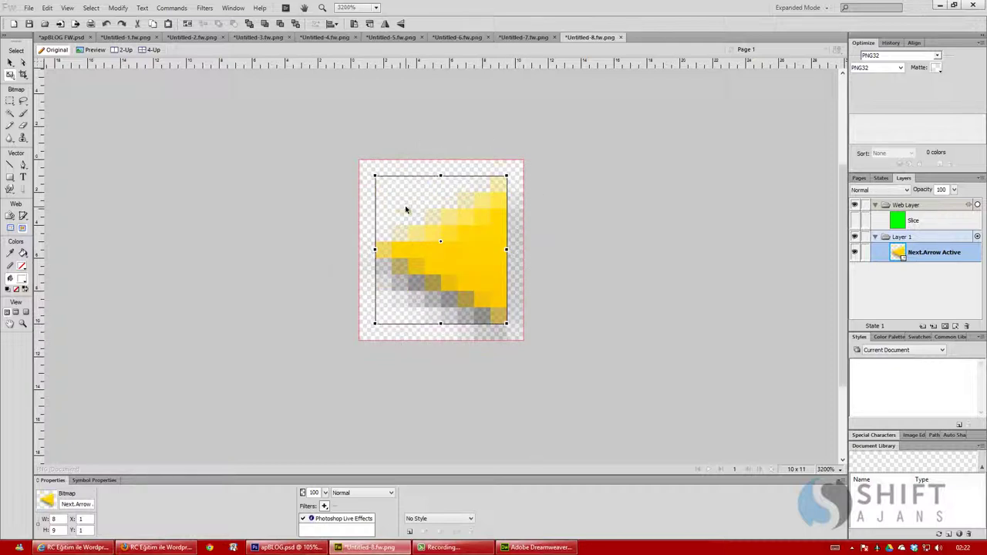
{"action": "double_click", "coordinate": [405, 205]}
{"action": "left_click", "coordinate": [237, 187]}
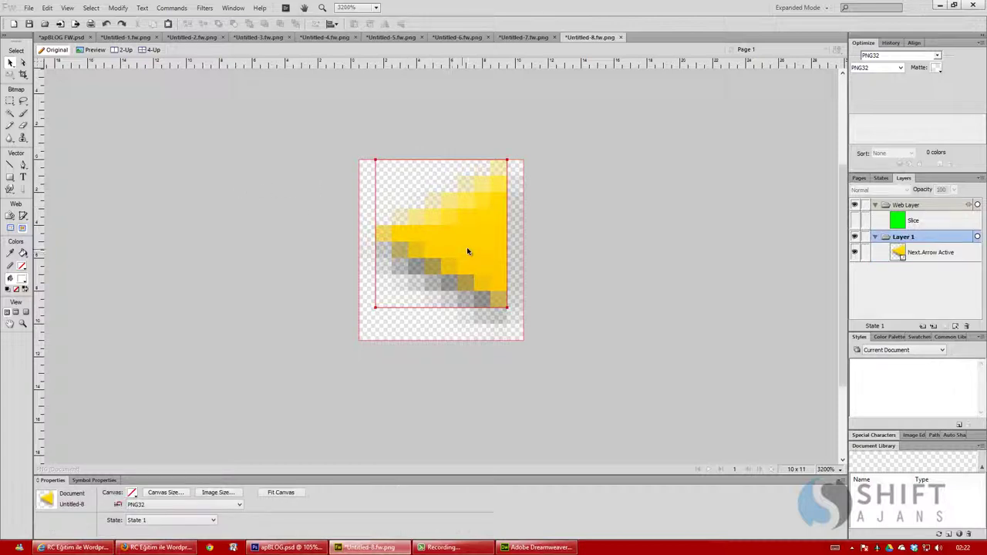
Show the slice again and export it into the post folder as the image for the left-pointing arrow.
{"action": "left_click", "coordinate": [854, 221]}
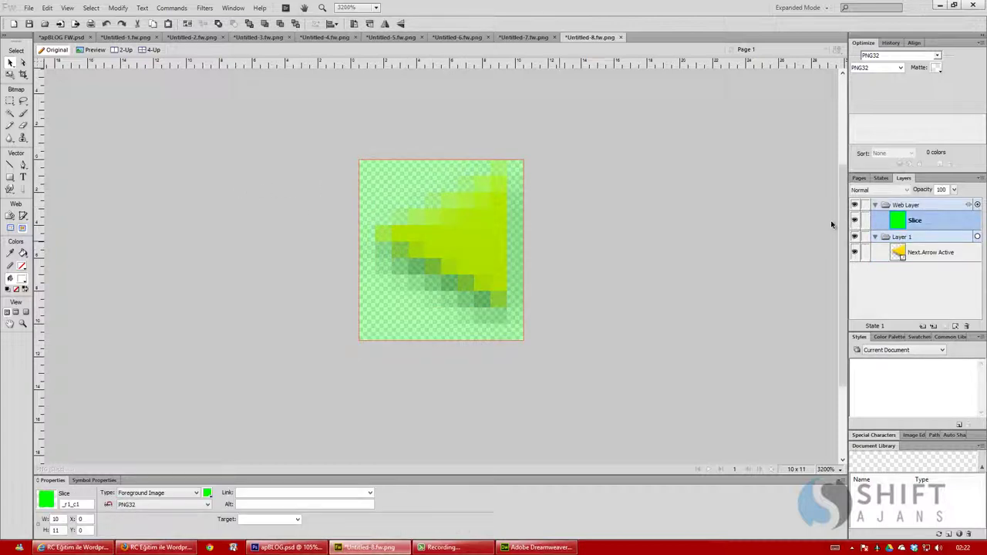
{"action": "right_click", "coordinate": [458, 237]}
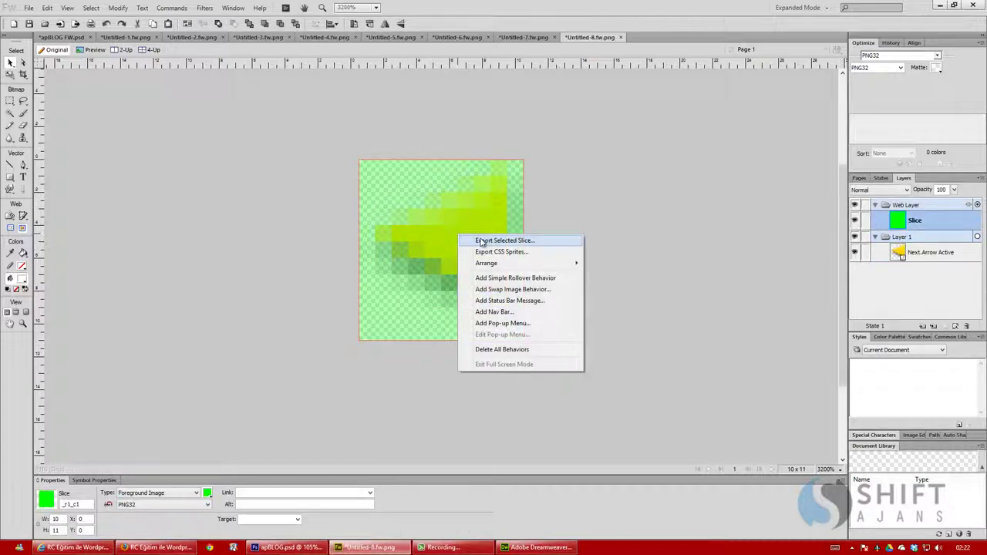
{"action": "left_click", "coordinate": [481, 242]}
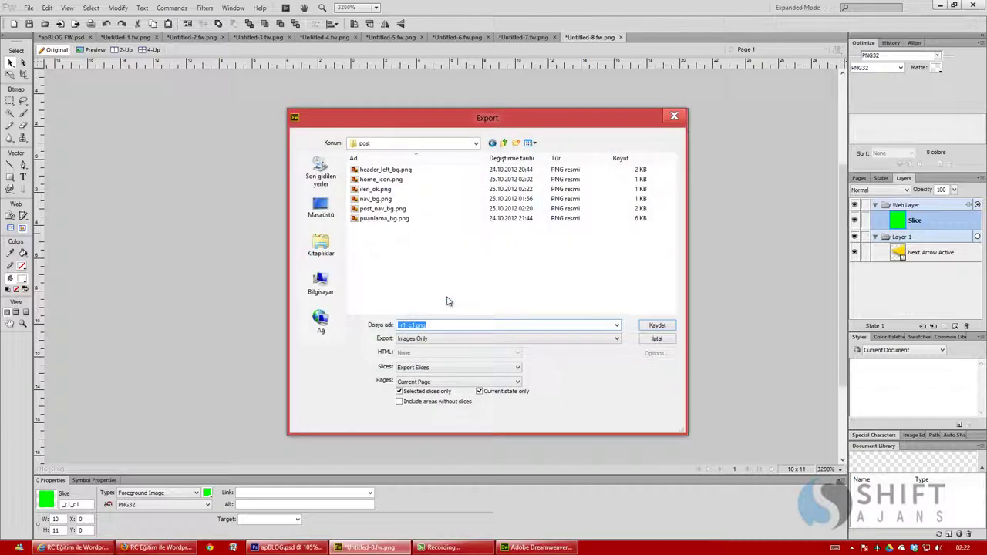
{"action": "type", "text": "en"}
{"action": "key", "text": "Return"}
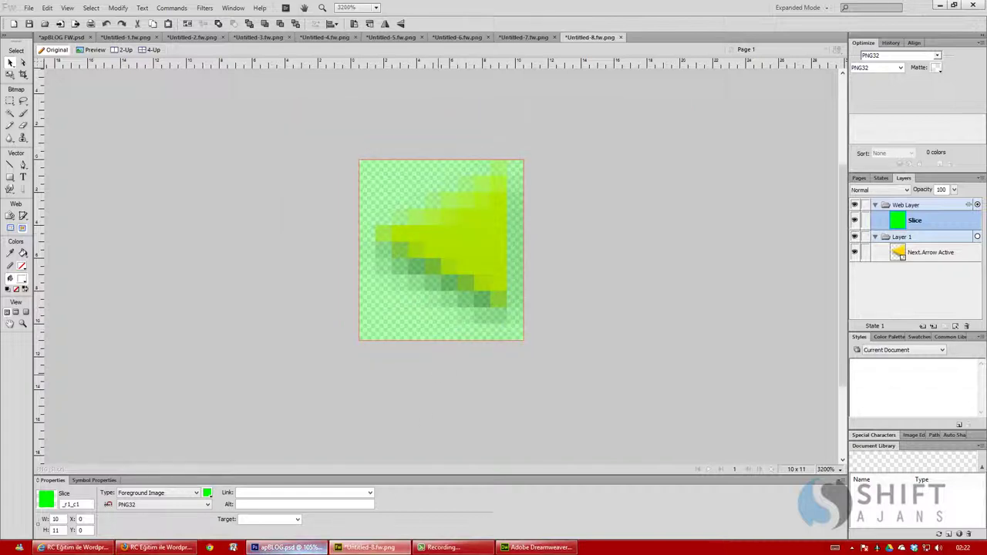
Switch to Dreamweaver and, in index.php's nav-below block, replace the "Older posts" text with İleri and "Newer posts" with Geri.
{"action": "left_click", "coordinate": [155, 547]}
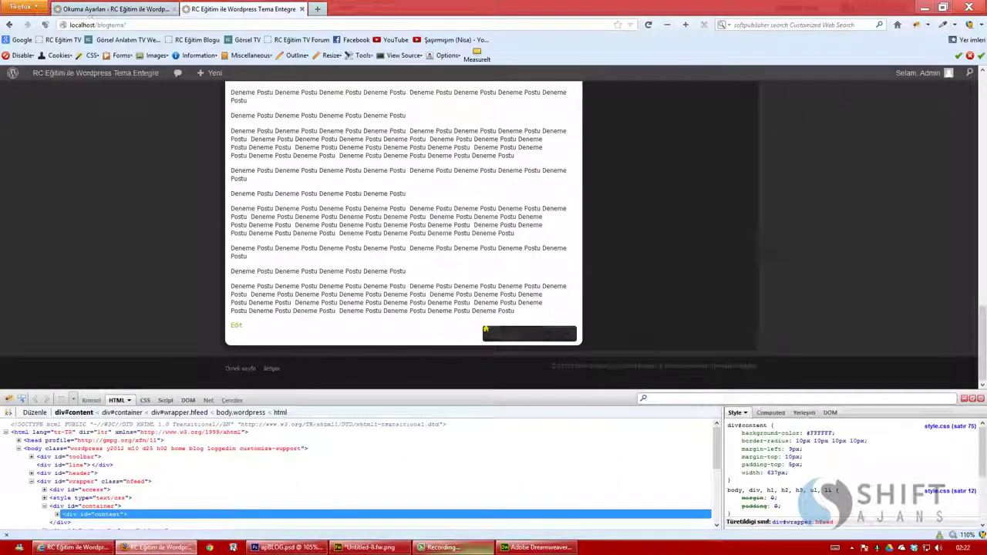
{"action": "left_click", "coordinate": [573, 551]}
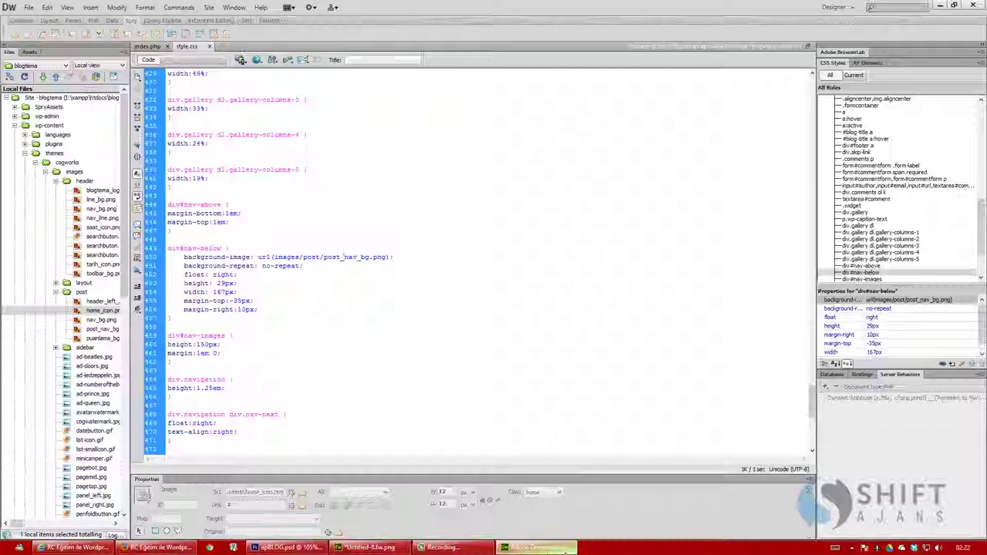
{"action": "left_click", "coordinate": [141, 48]}
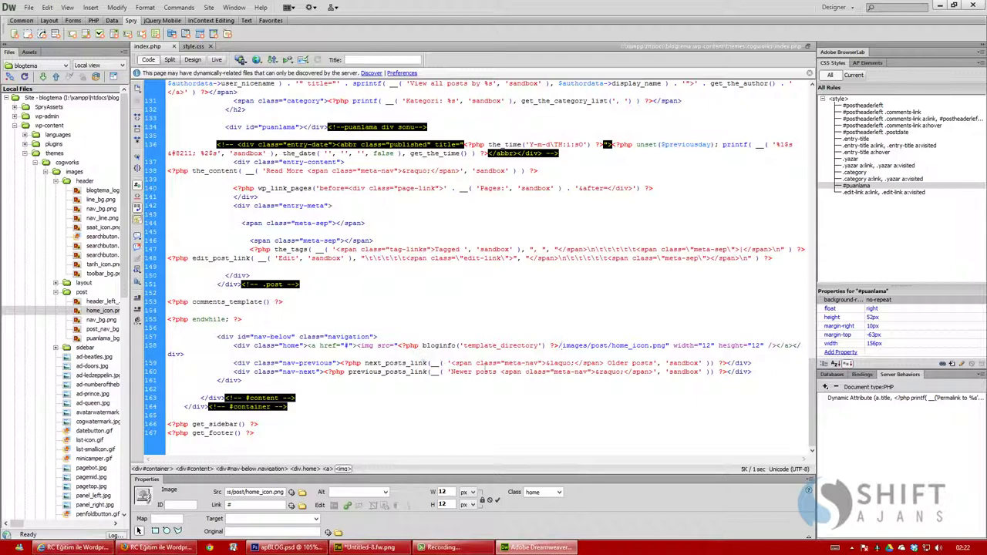
{"action": "left_click_drag", "start_coordinate": [576, 364], "coordinate": [546, 364]}
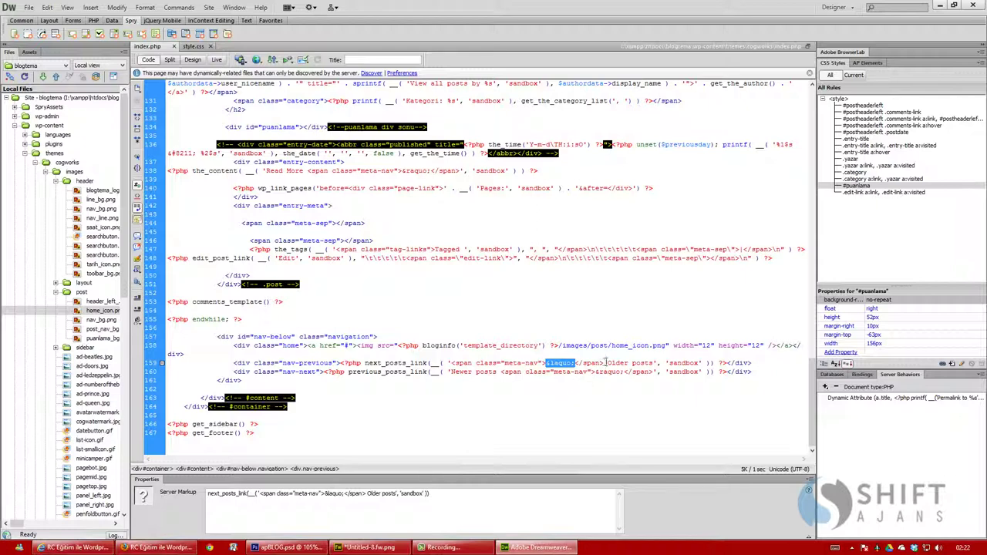
{"action": "left_click_drag", "start_coordinate": [606, 363], "coordinate": [655, 363]}
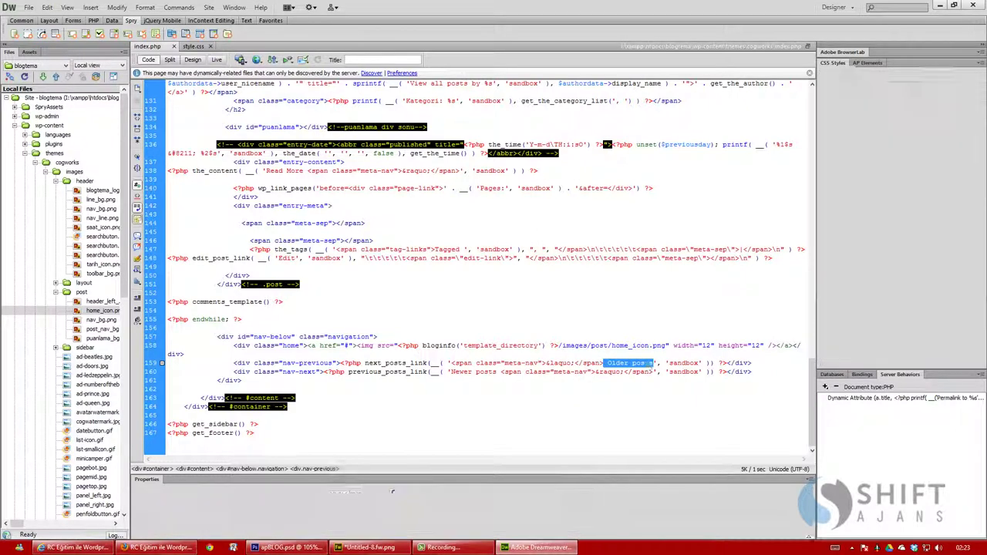
{"action": "type", "text": "İleri"}
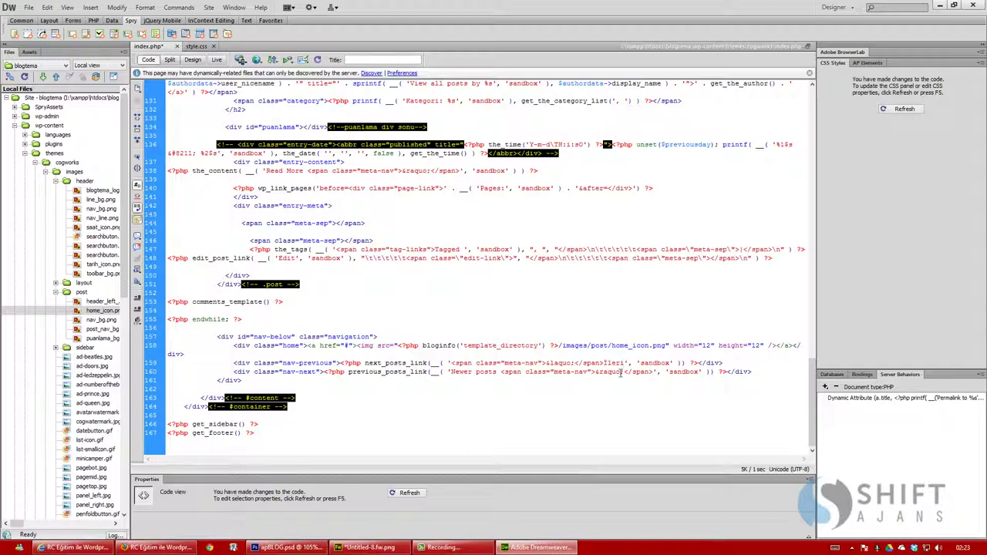
{"action": "left_click_drag", "start_coordinate": [496, 373], "coordinate": [451, 372]}
{"action": "type", "text": "Geri"}
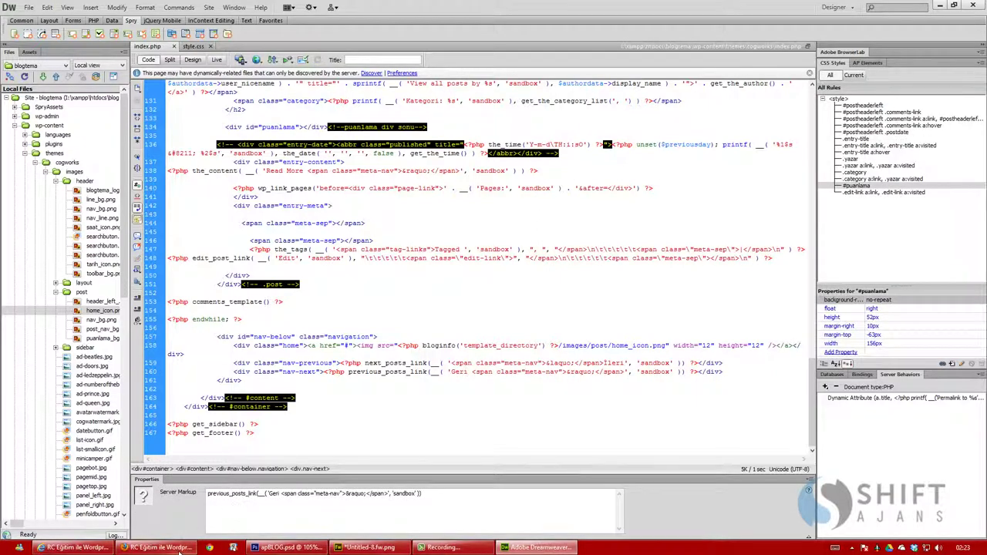
Change the edit_post_link text in index.php to Düzenle, then reload the blog page in Firefox.
{"action": "double_click", "coordinate": [287, 260]}
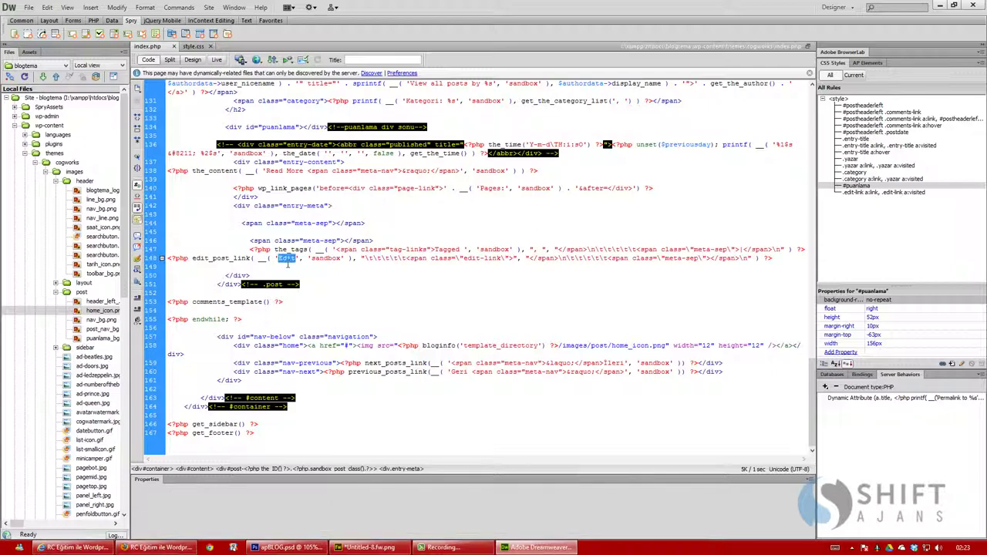
{"action": "type", "text": "Düzenle"}
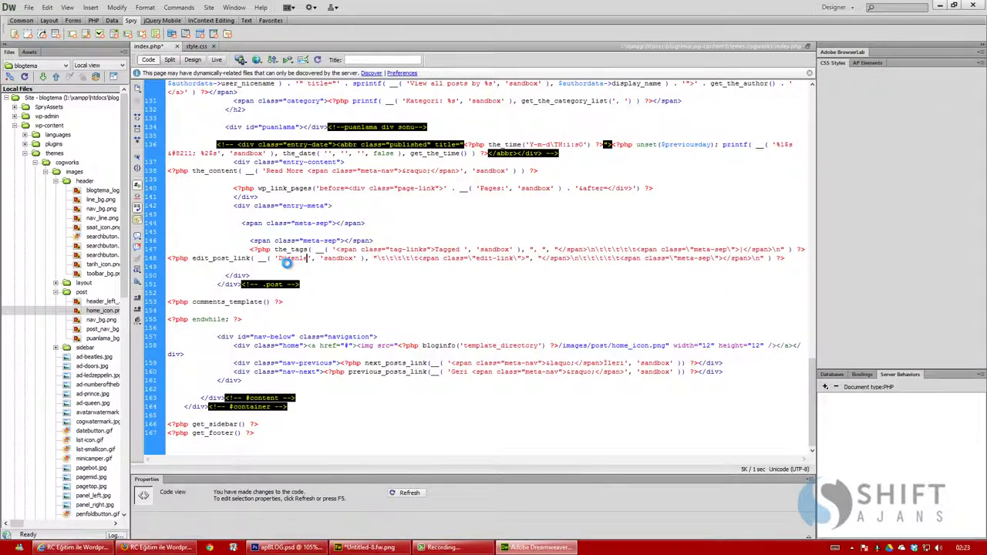
{"action": "left_click", "coordinate": [158, 548]}
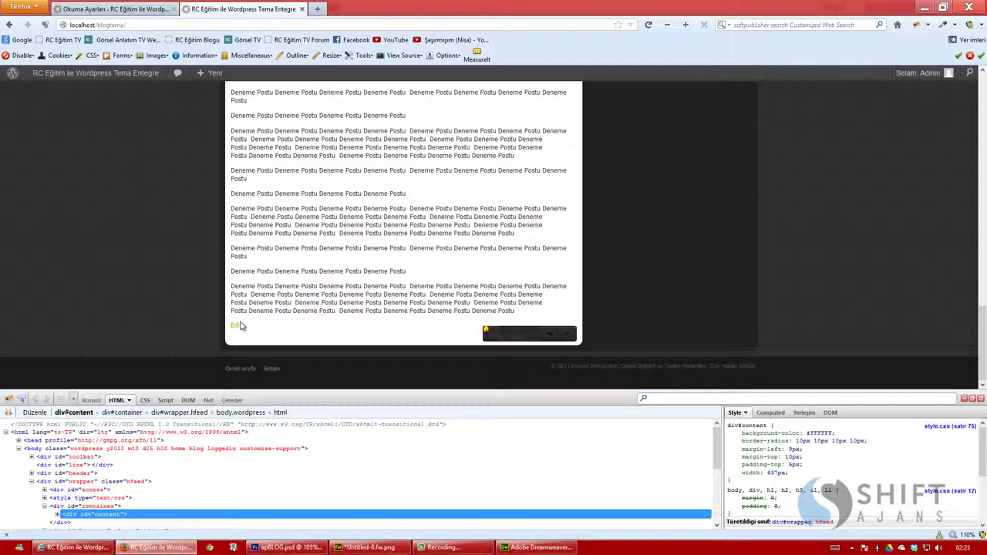
{"action": "key", "text": "F5"}
Test the post navigation bar by opening the older posts page and returning to the newest posts, checking the bar under the posts.
{"action": "left_click", "coordinate": [487, 340]}
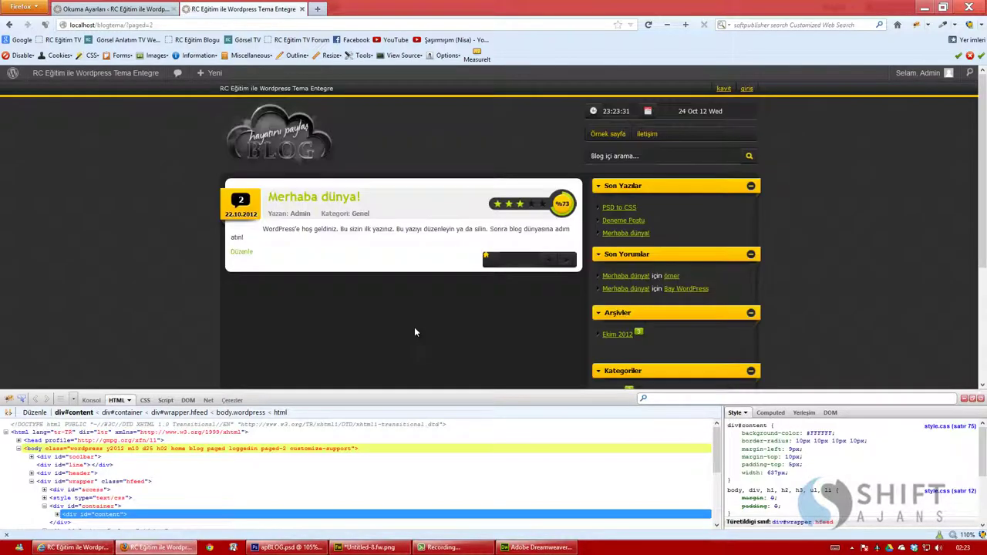
{"action": "scroll", "coordinate": [414, 332], "scroll_direction": "down", "scroll_amount": 5}
{"action": "scroll", "coordinate": [486, 300], "scroll_direction": "up", "scroll_amount": 5}
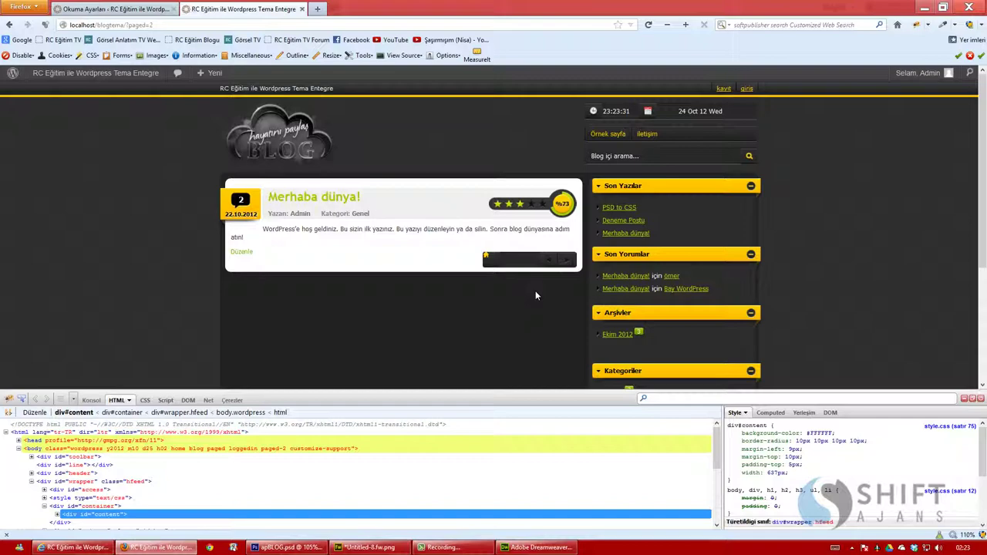
{"action": "left_click", "coordinate": [565, 262]}
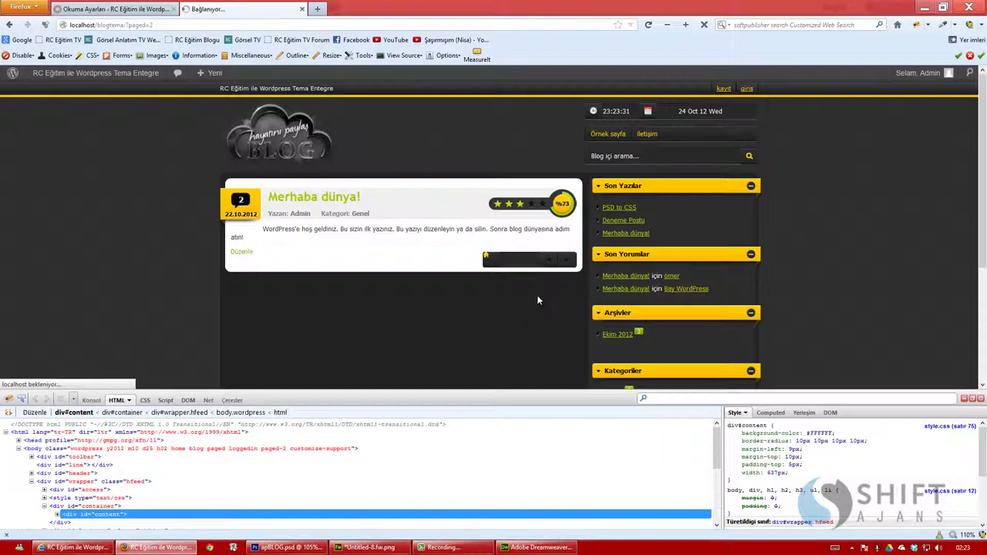
{"action": "scroll", "coordinate": [449, 267], "scroll_direction": "down", "scroll_amount": 5}
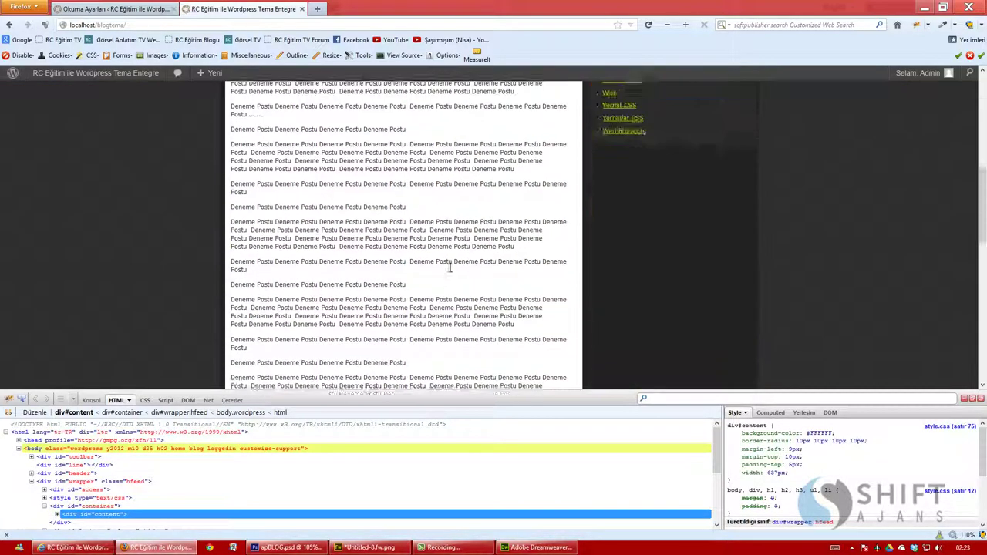
{"action": "scroll", "coordinate": [448, 270], "scroll_direction": "down", "scroll_amount": 5}
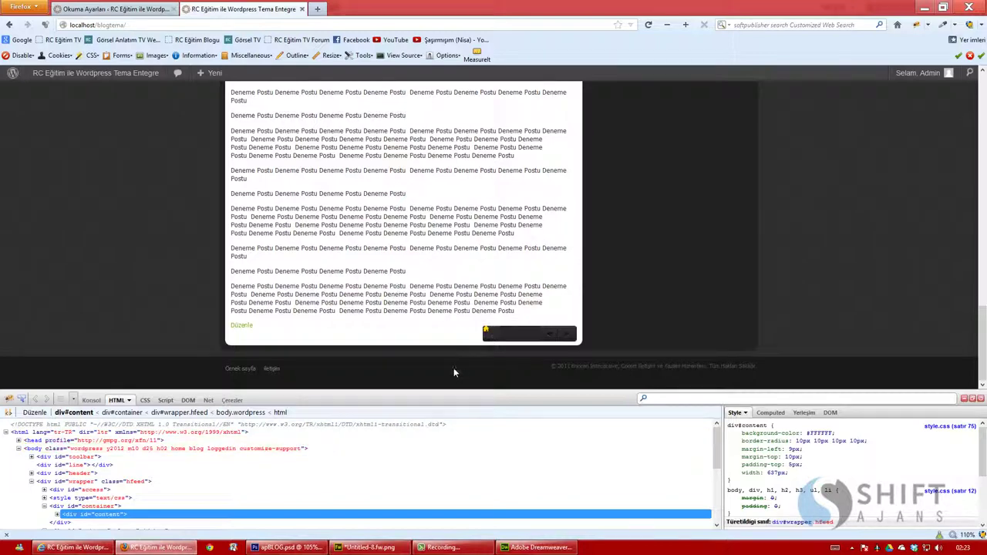